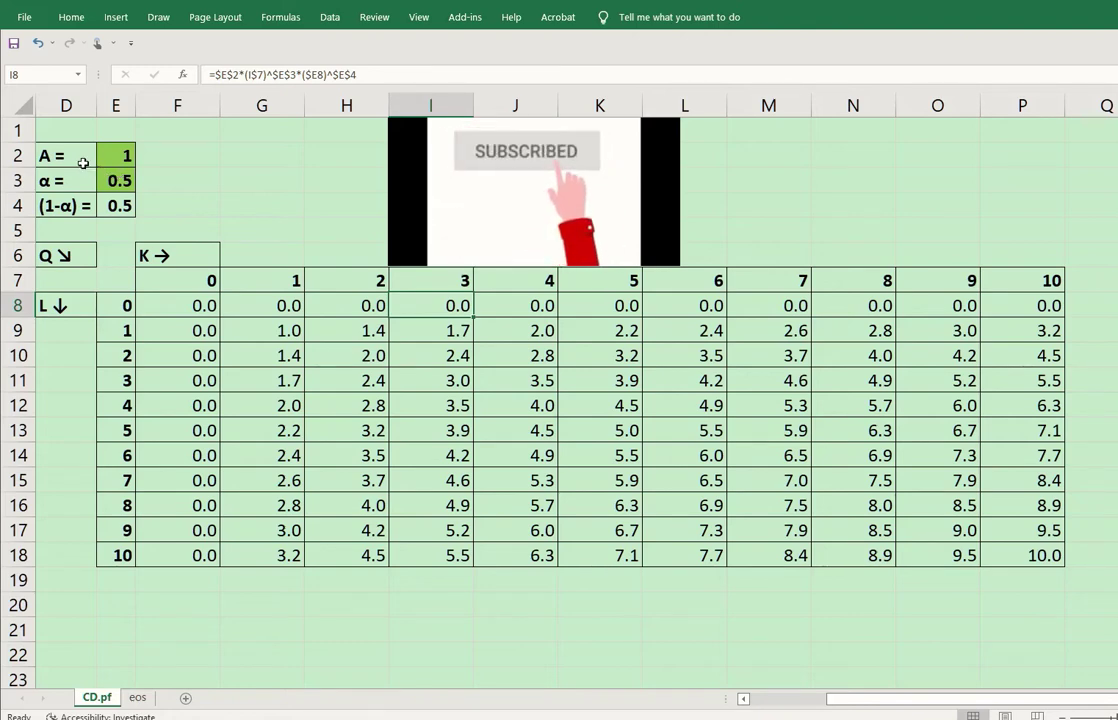
# Review the parameter labels and values for A, α and (1−α).
pyautogui.click(83, 163)
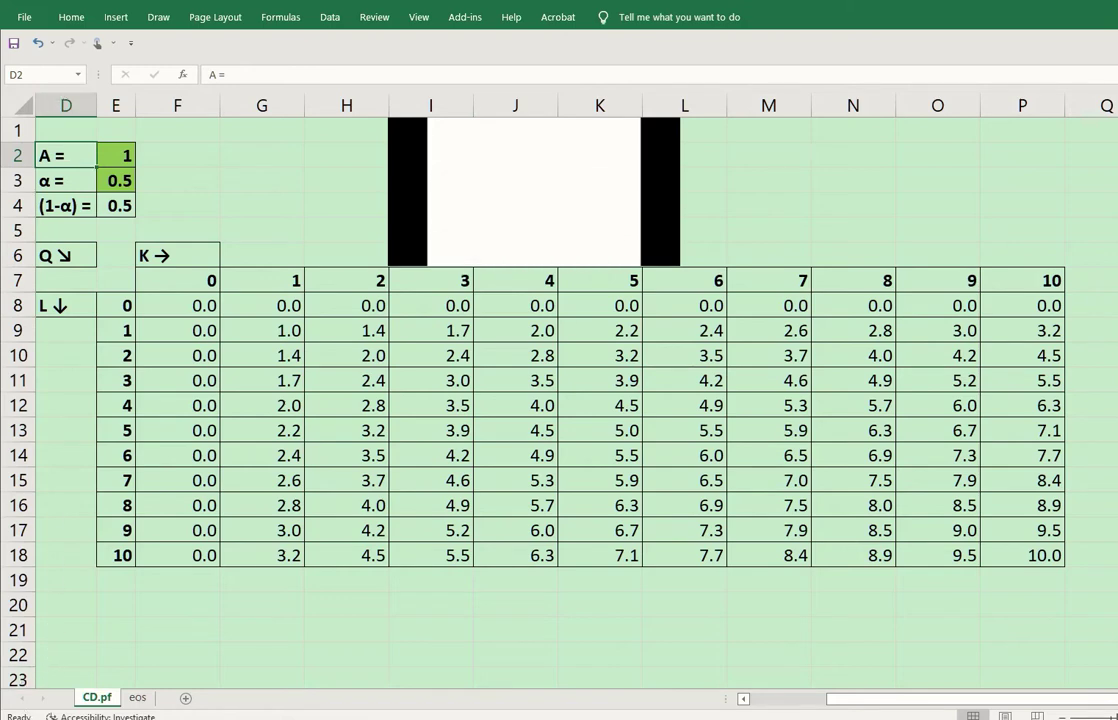
pyautogui.click(65, 179)
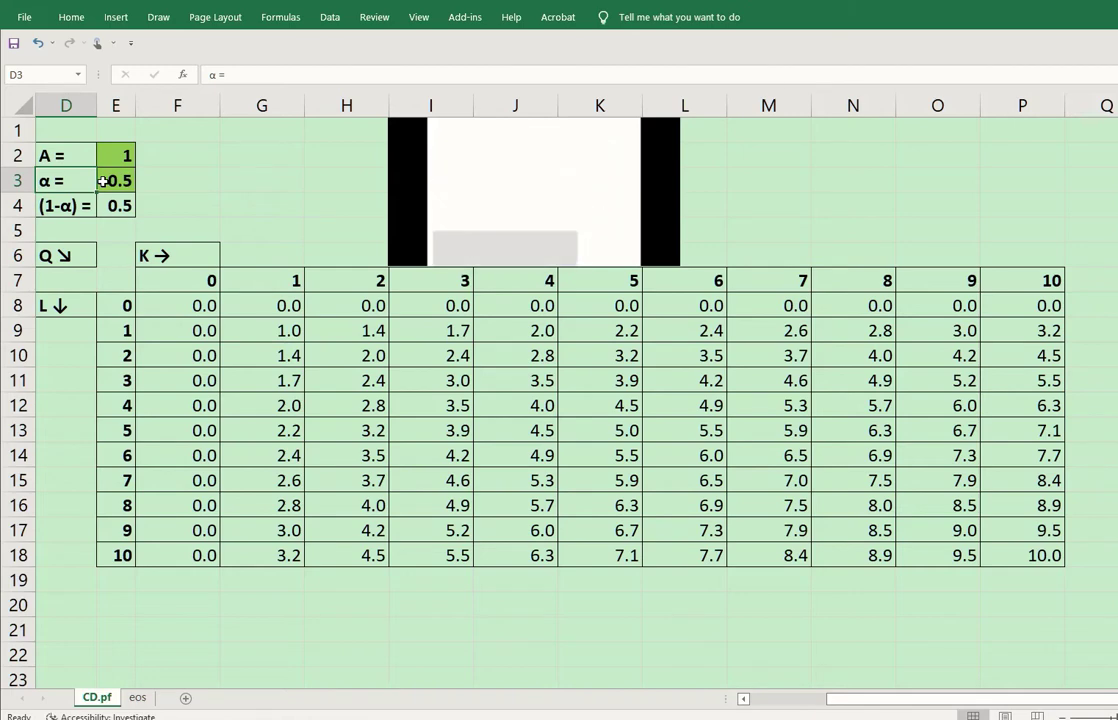
pyautogui.click(72, 206)
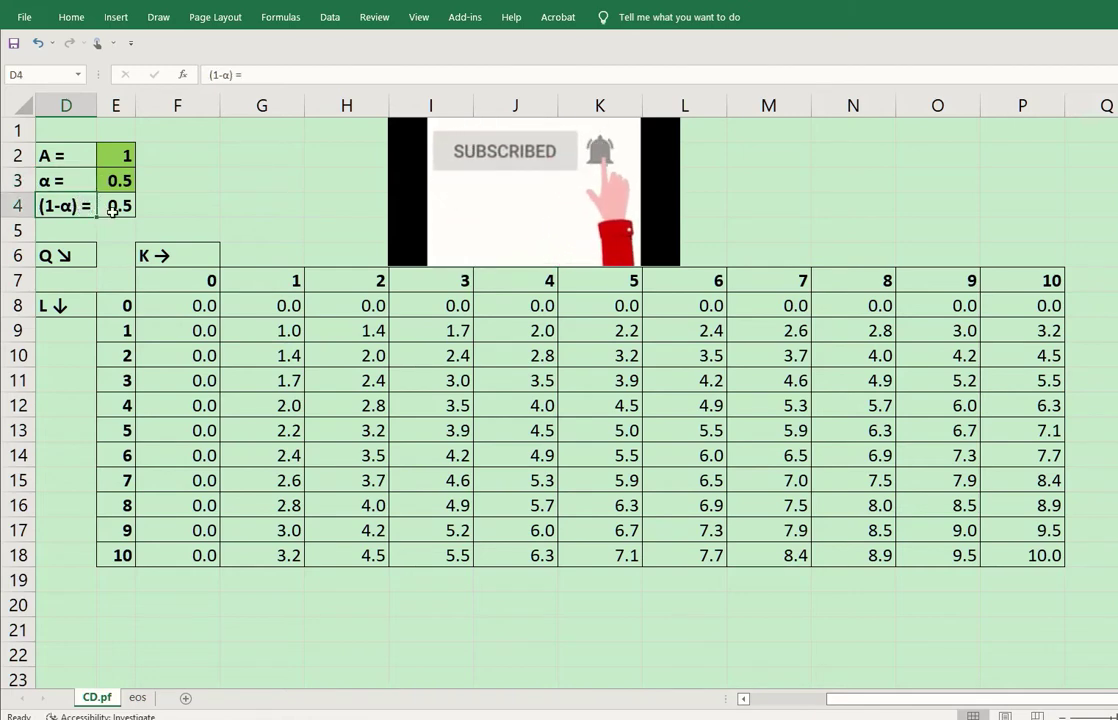
pyautogui.moveTo(122, 157); pyautogui.dragTo(126, 170)
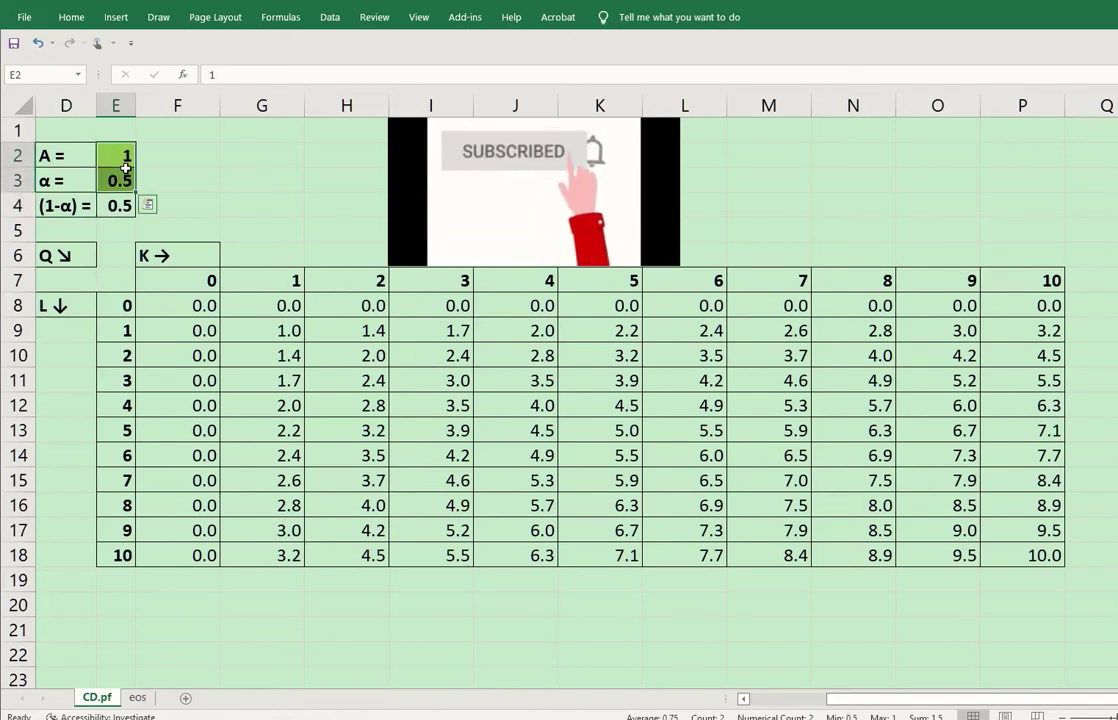
# Review the table's axis labels: Q ↘ corner, K → header and L ↓.
pyautogui.click(82, 254)
pyautogui.click(155, 254)
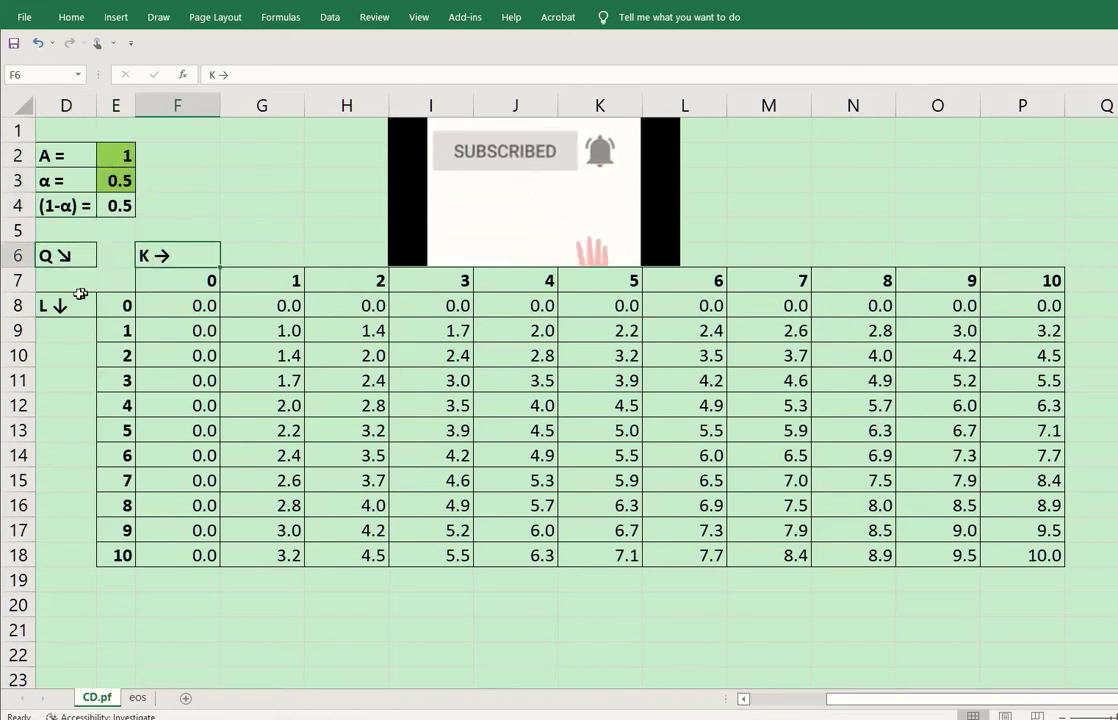
pyautogui.click(80, 293)
pyautogui.click(63, 255)
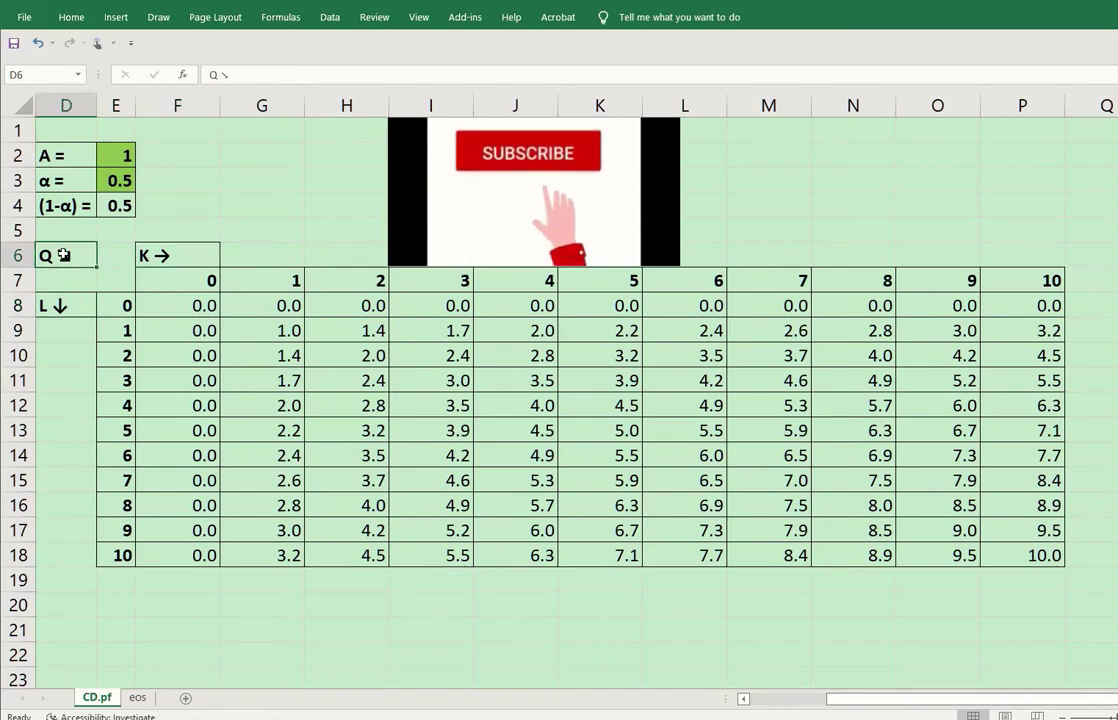
# Trace the table diagonal from F8 down to K13, where output is 5.0.
pyautogui.click(157, 303)
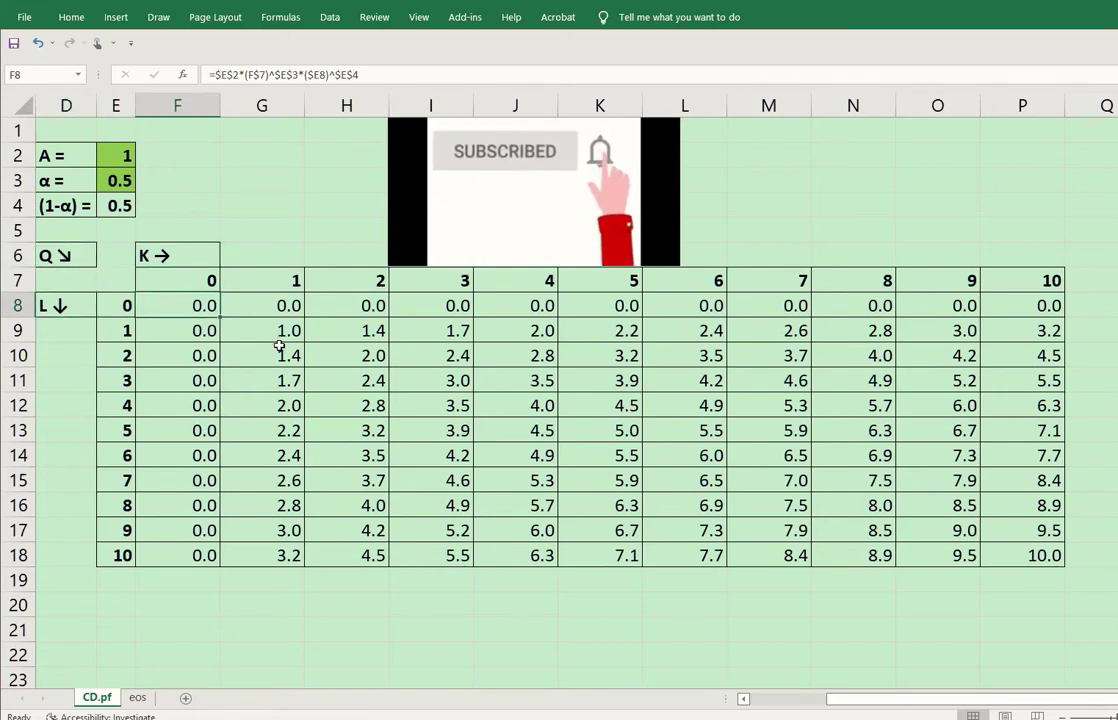
pyautogui.click(280, 334)
pyautogui.click(345, 355)
pyautogui.click(416, 376)
pyautogui.click(516, 406)
pyautogui.click(625, 430)
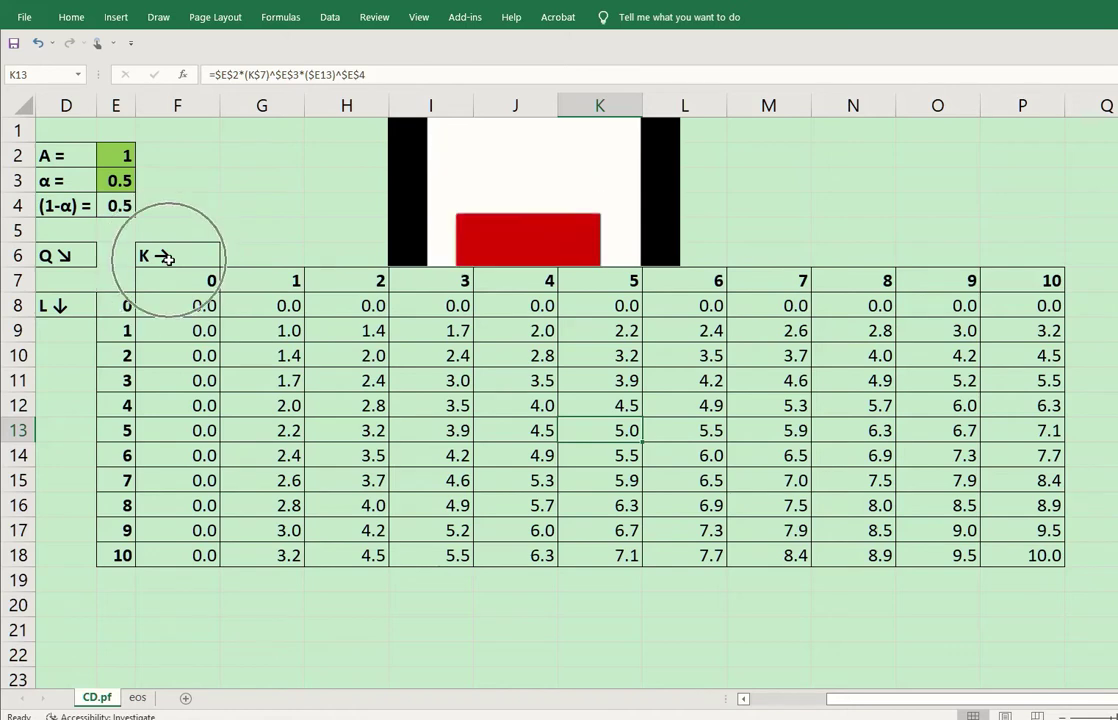
# Check the capital values 0–5 and labour values 0–10, then F7 and F8.
pyautogui.moveTo(180, 278); pyautogui.dragTo(600, 282)
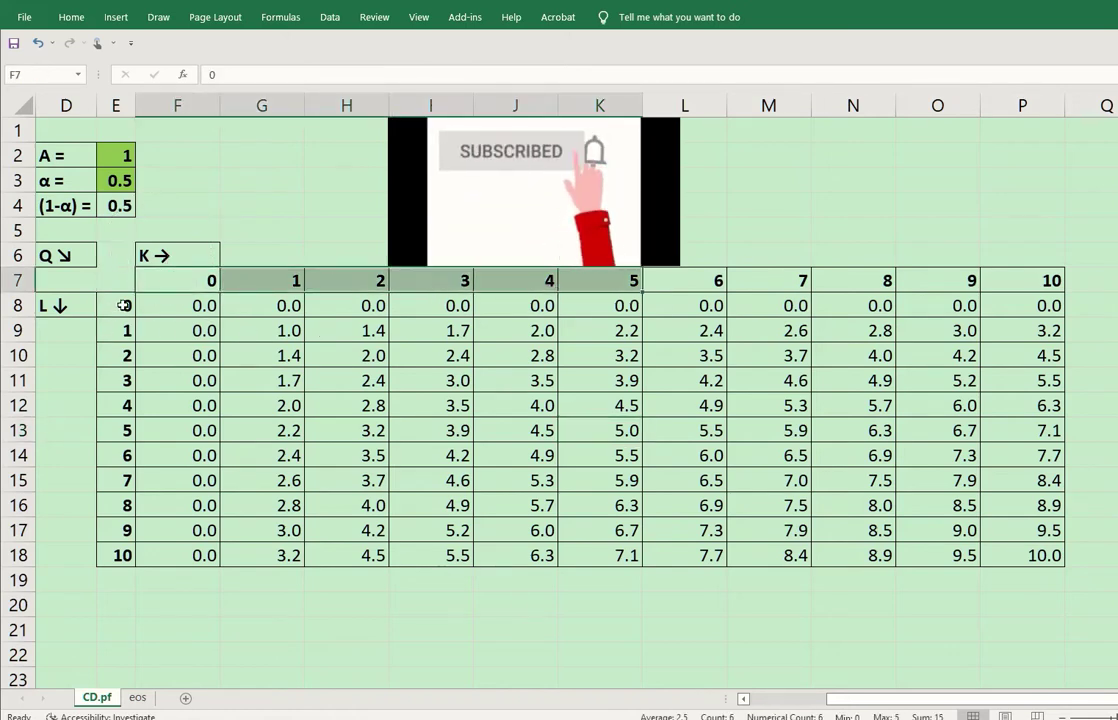
pyautogui.moveTo(123, 305); pyautogui.dragTo(120, 553)
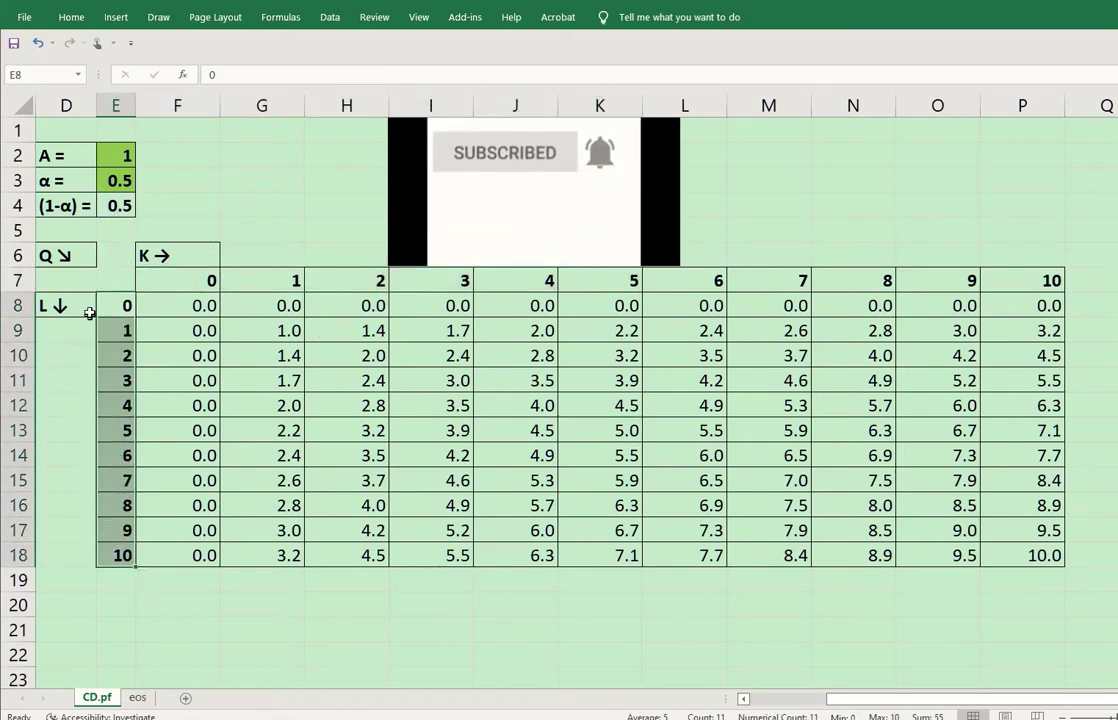
pyautogui.hotkey('ctrl', 'q')
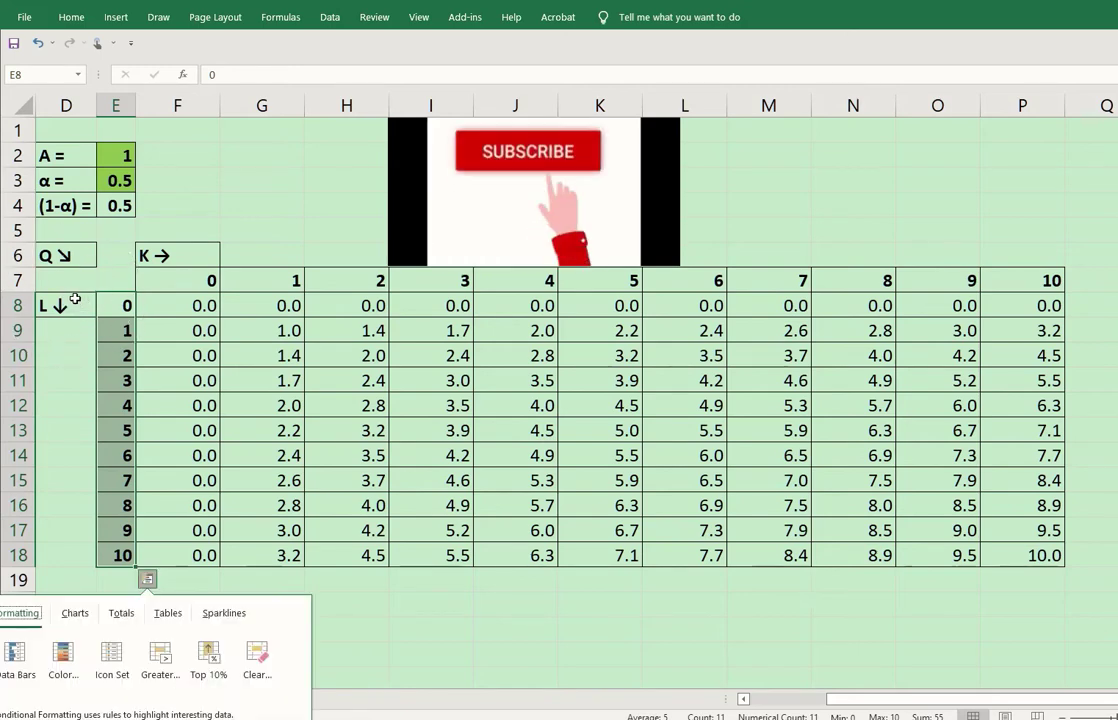
pyautogui.click(155, 297)
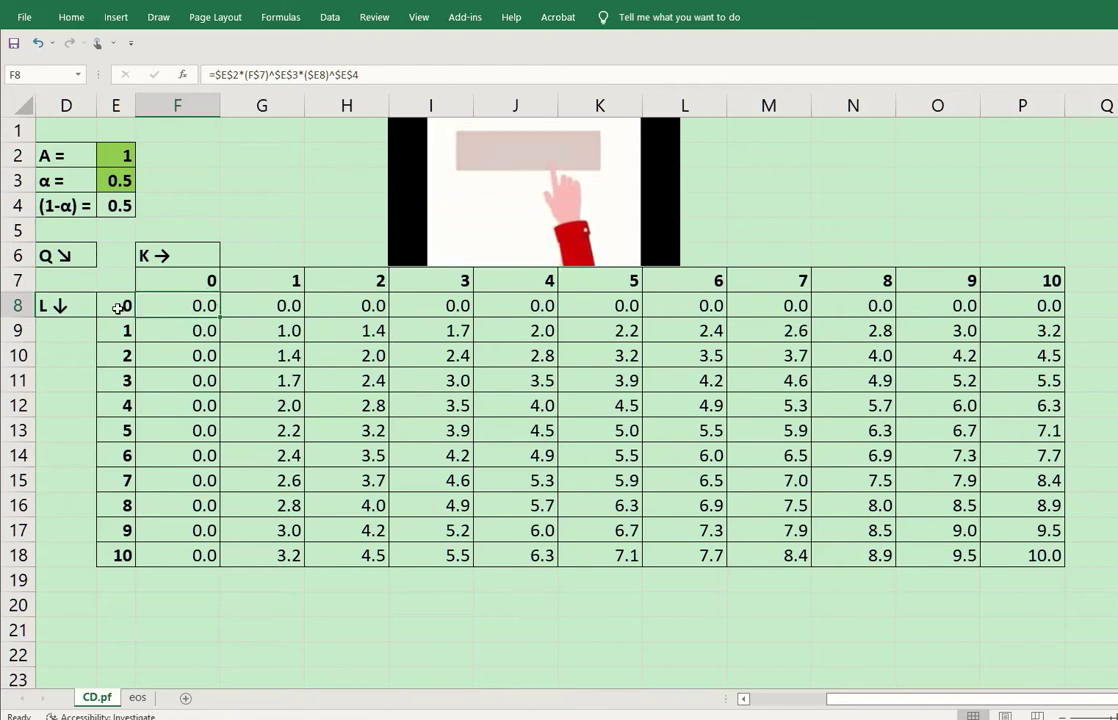
pyautogui.click(187, 287)
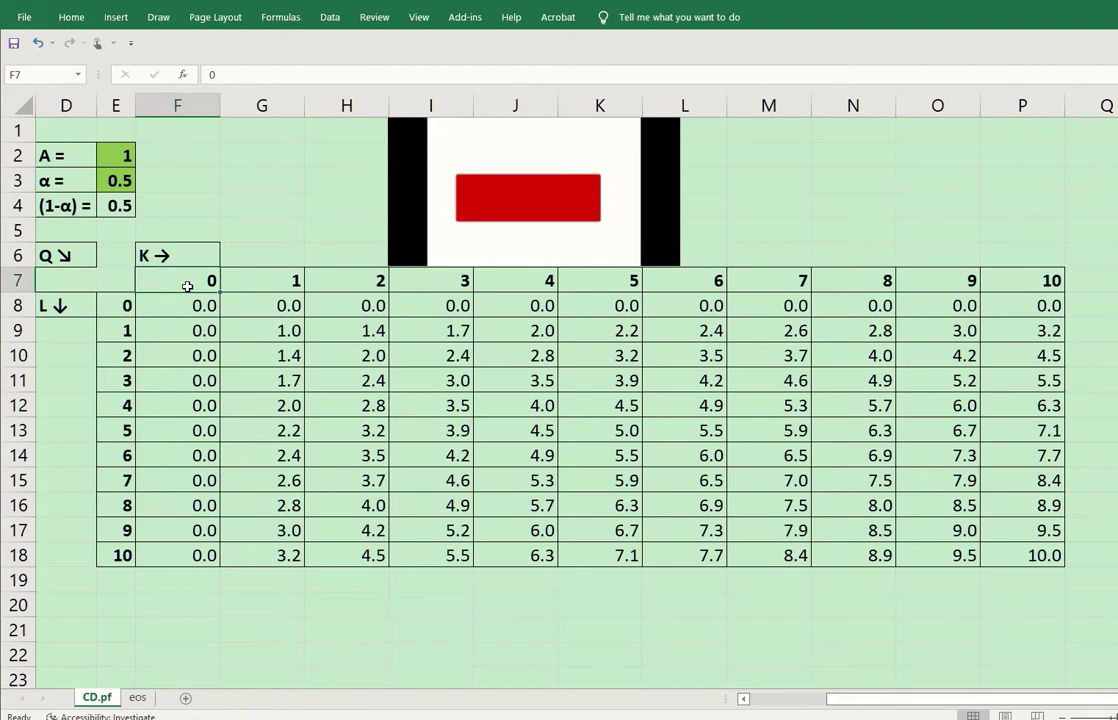
pyautogui.click(191, 306)
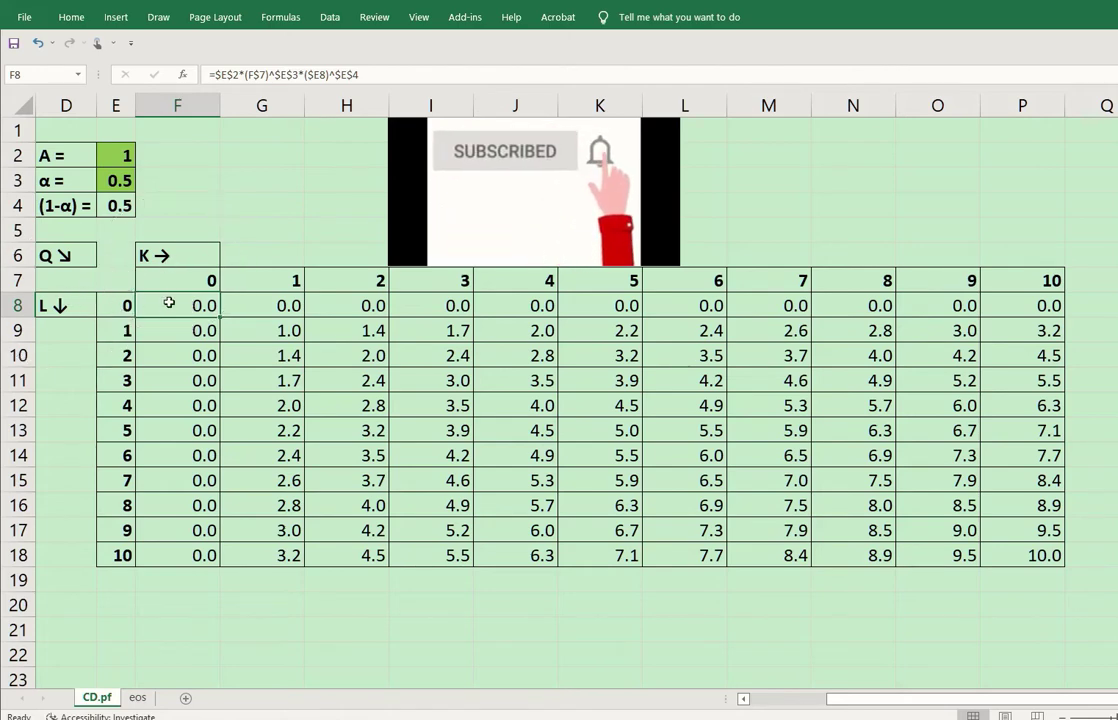
# Walk through F8's formula, highlighting the references to A, α, $E8 and (1−α).
pyautogui.doubleClick(169, 303)
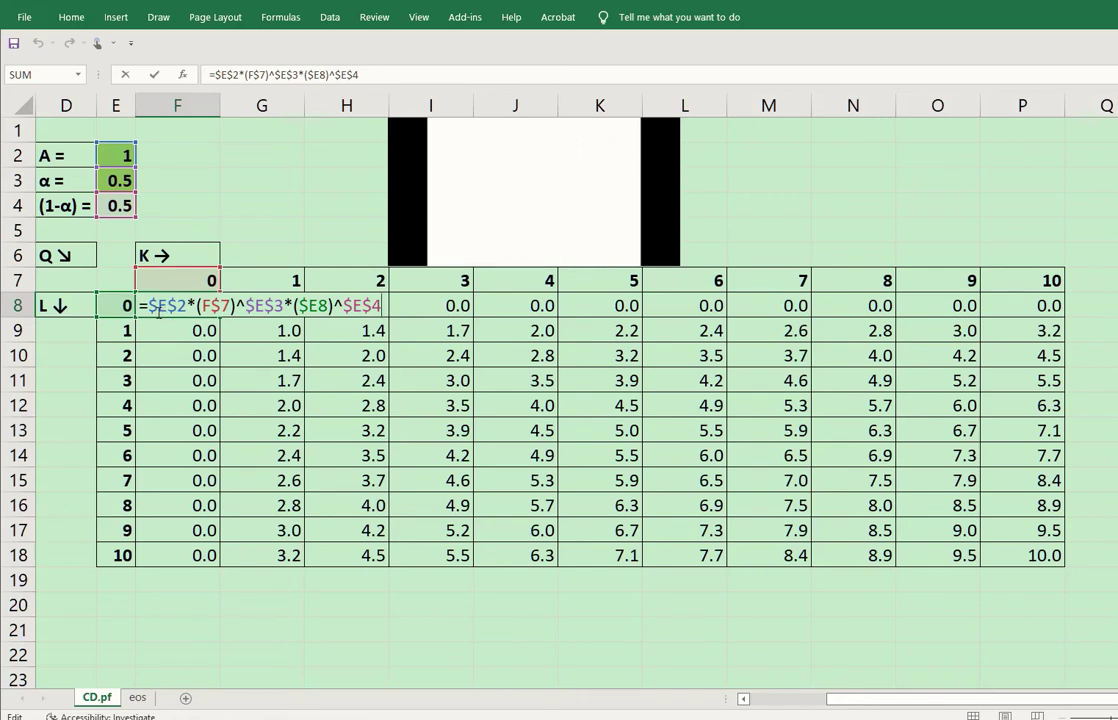
pyautogui.moveTo(150, 307); pyautogui.dragTo(227, 316)
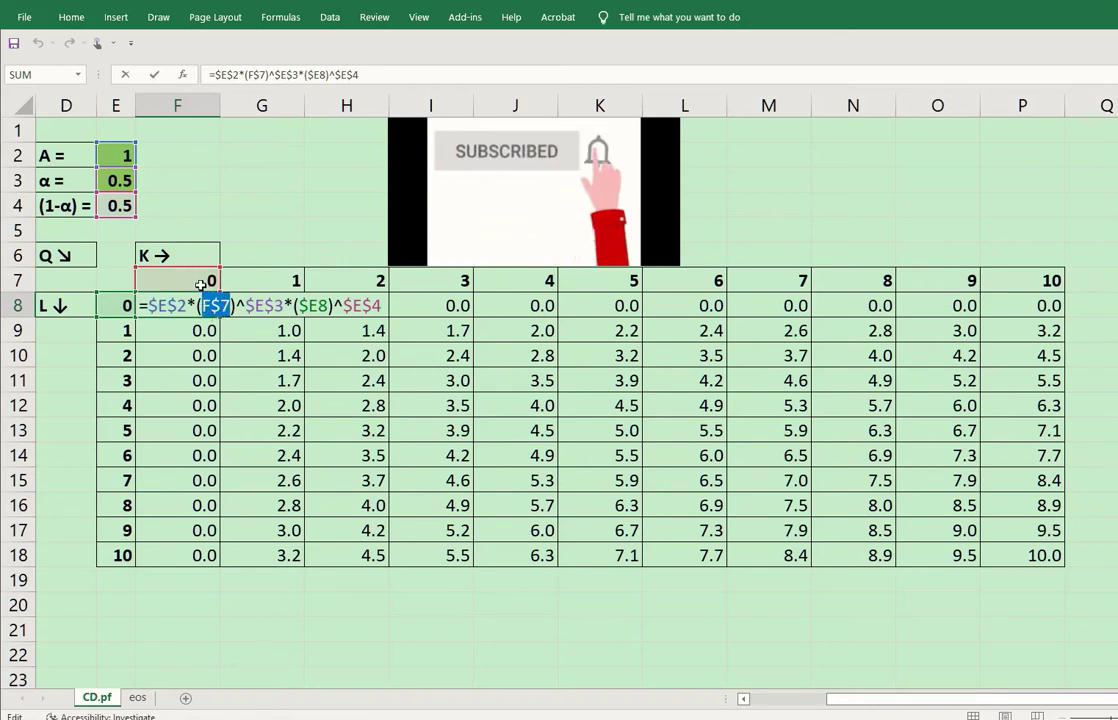
pyautogui.moveTo(246, 307); pyautogui.dragTo(285, 307)
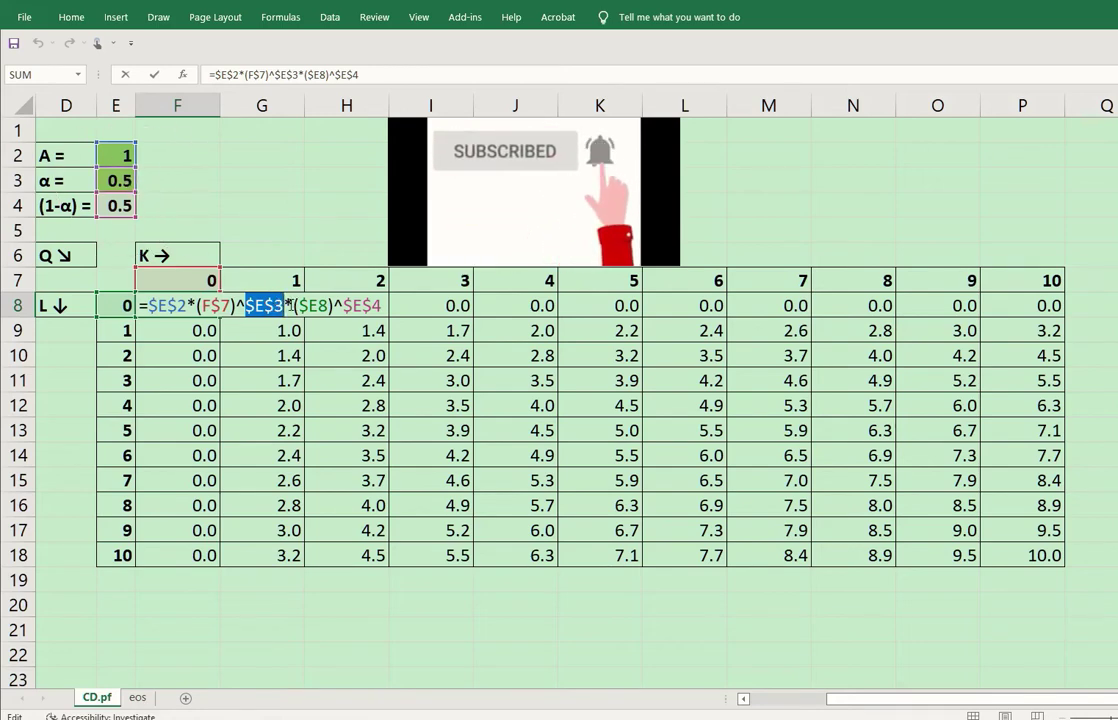
pyautogui.moveTo(298, 307); pyautogui.dragTo(329, 307)
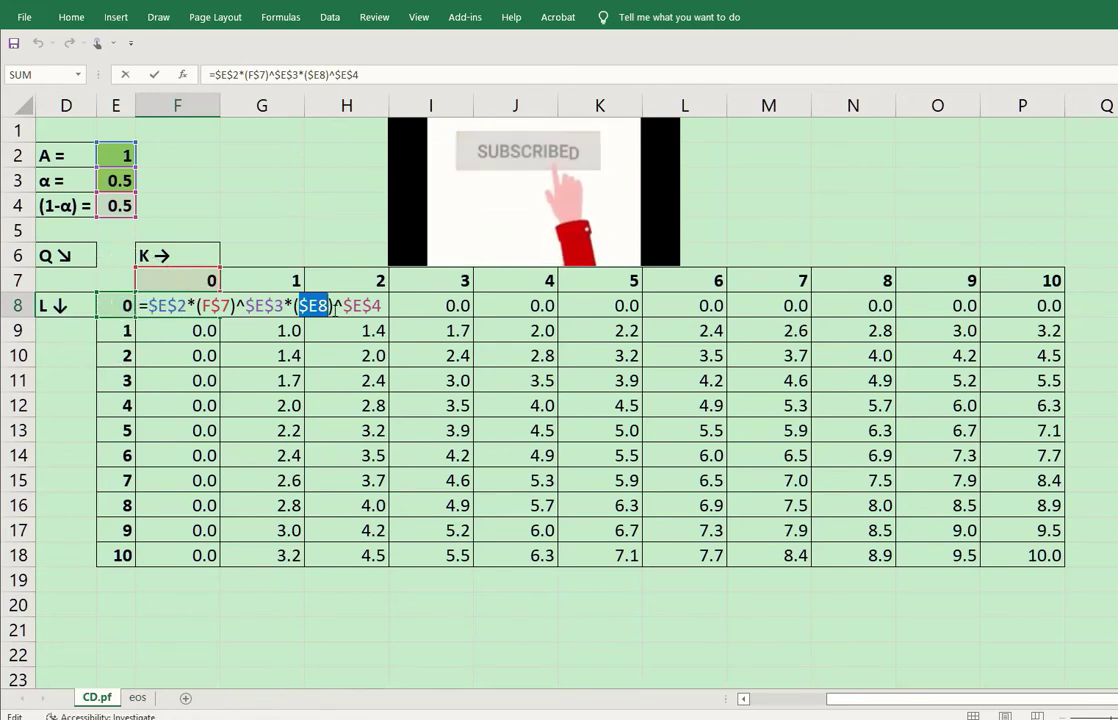
pyautogui.moveTo(343, 307); pyautogui.dragTo(372, 307)
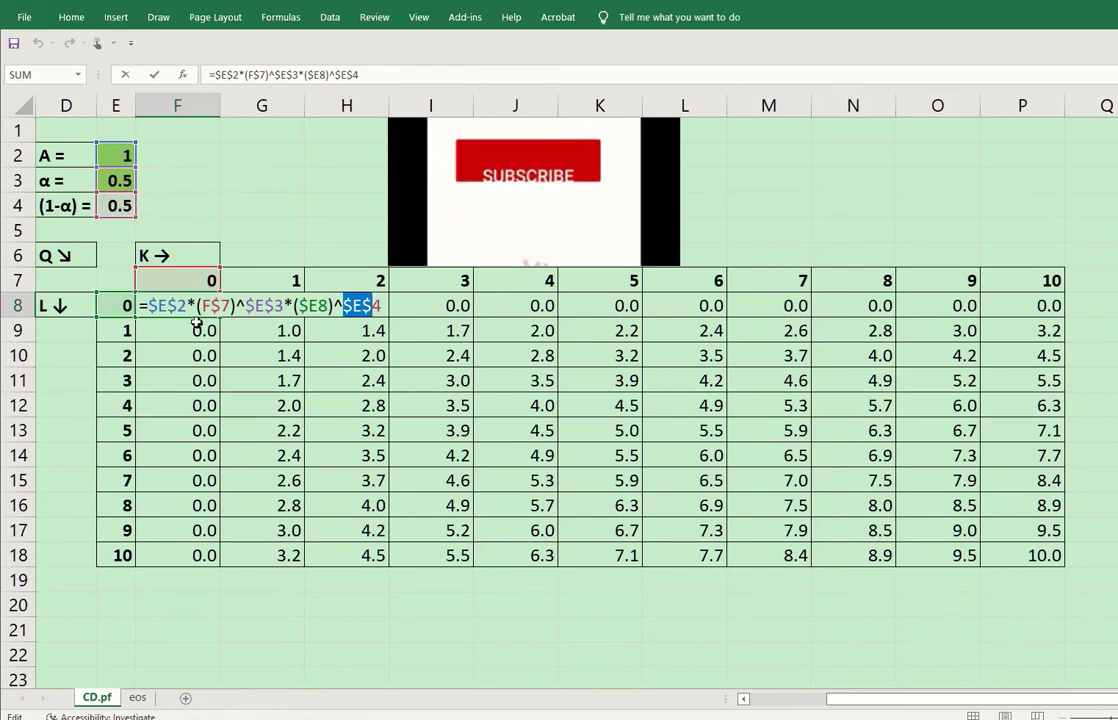
pyautogui.moveTo(147, 306); pyautogui.dragTo(397, 306)
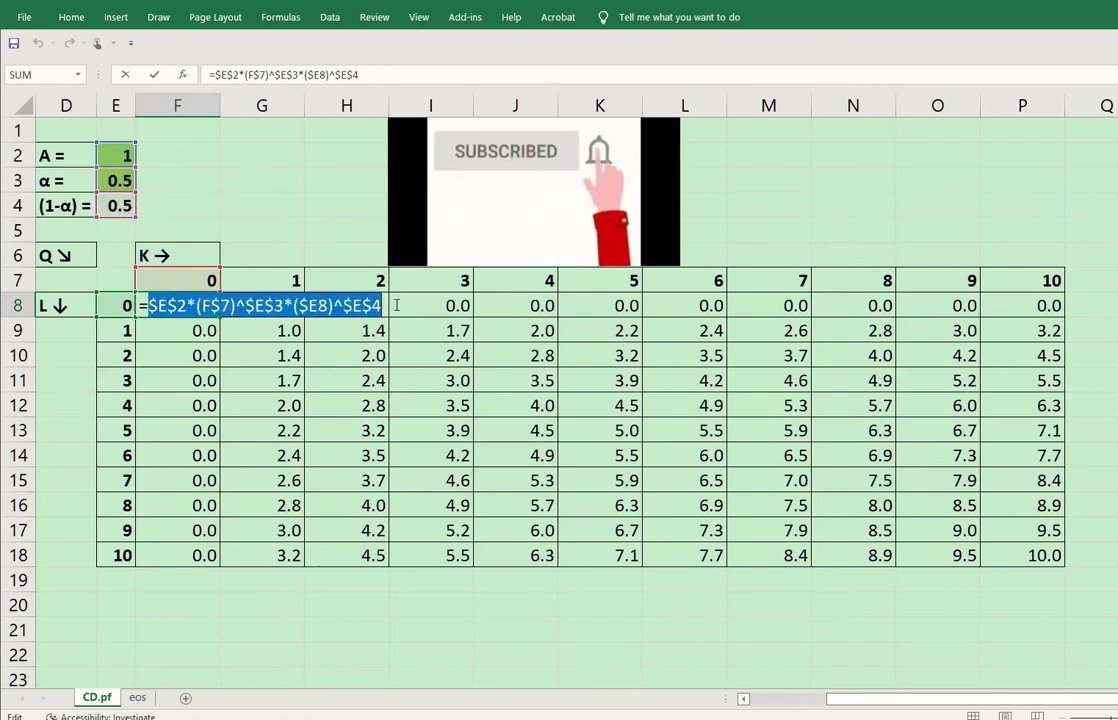
# Point out the locked $E$2, $E$3, $E$4 and mixed F$7, $E8 references in F8.
pyautogui.click(166, 306)
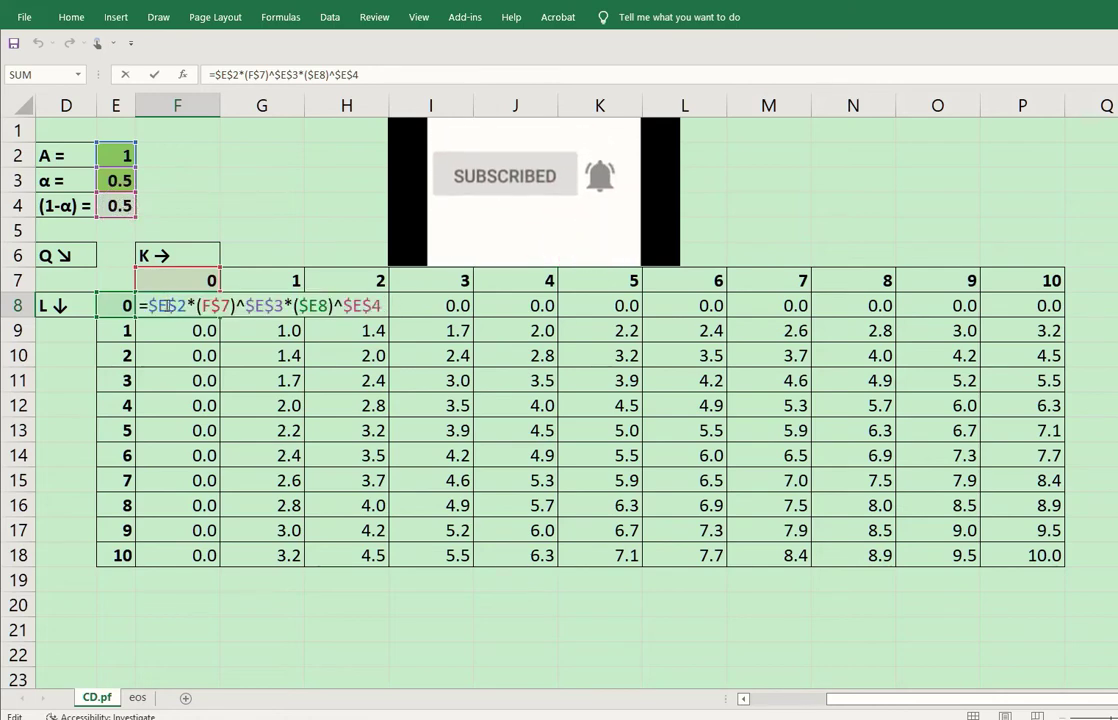
pyautogui.moveTo(148, 306); pyautogui.dragTo(188, 306)
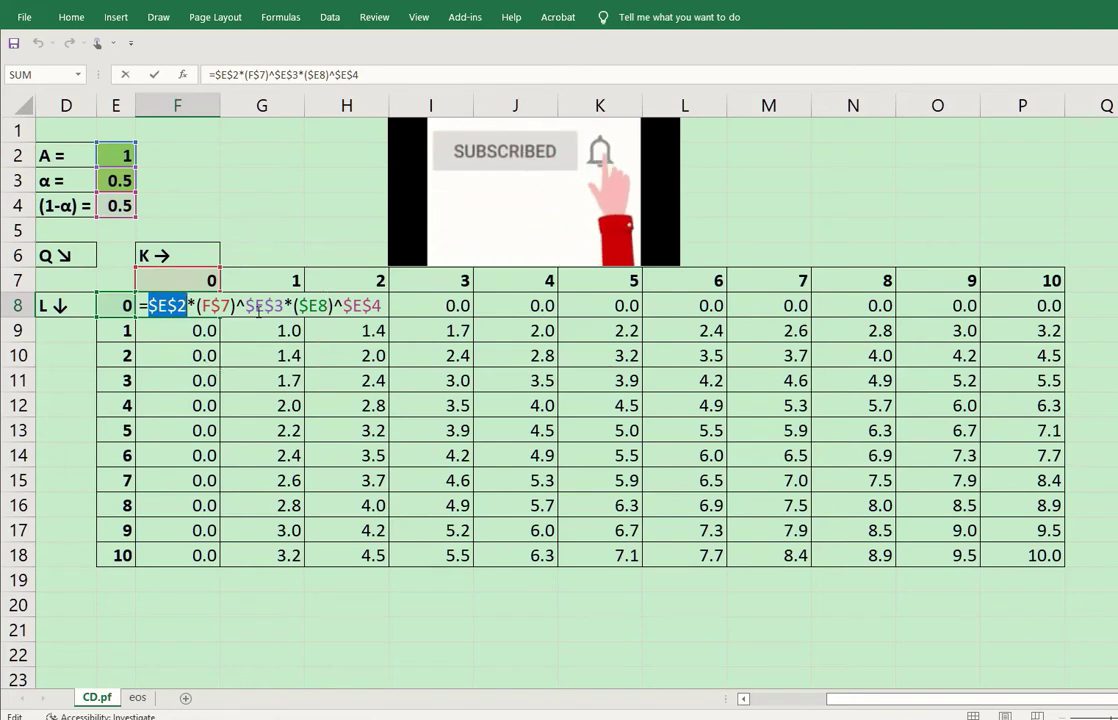
pyautogui.moveTo(246, 306); pyautogui.dragTo(284, 306)
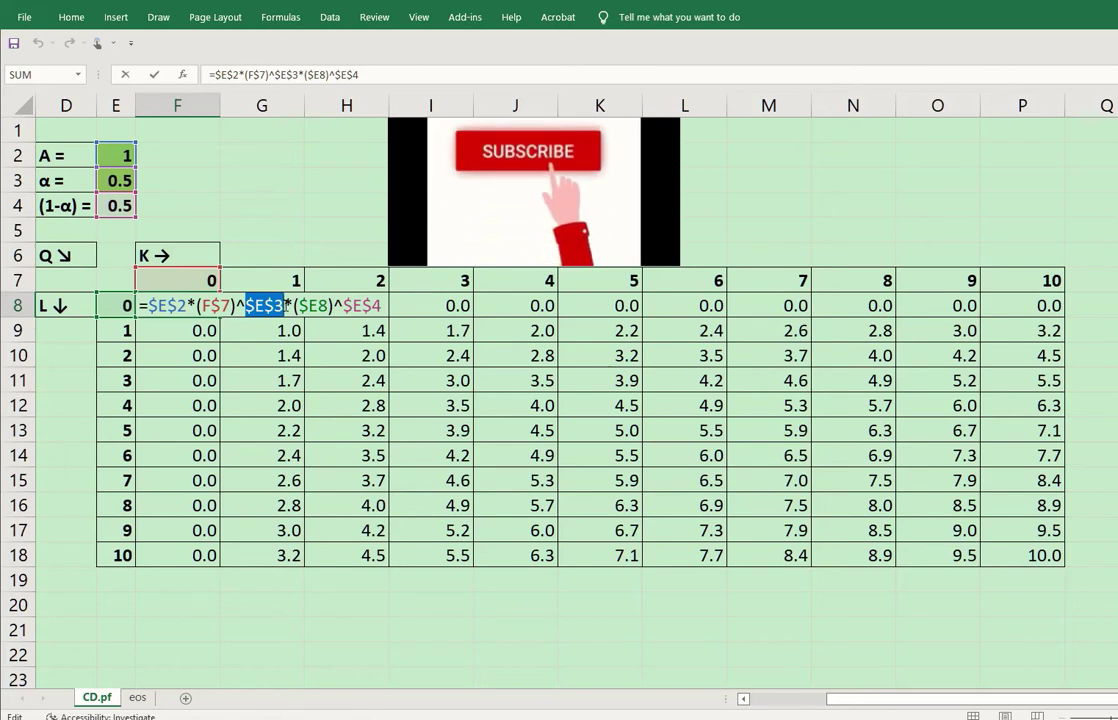
pyautogui.moveTo(343, 306); pyautogui.dragTo(382, 306)
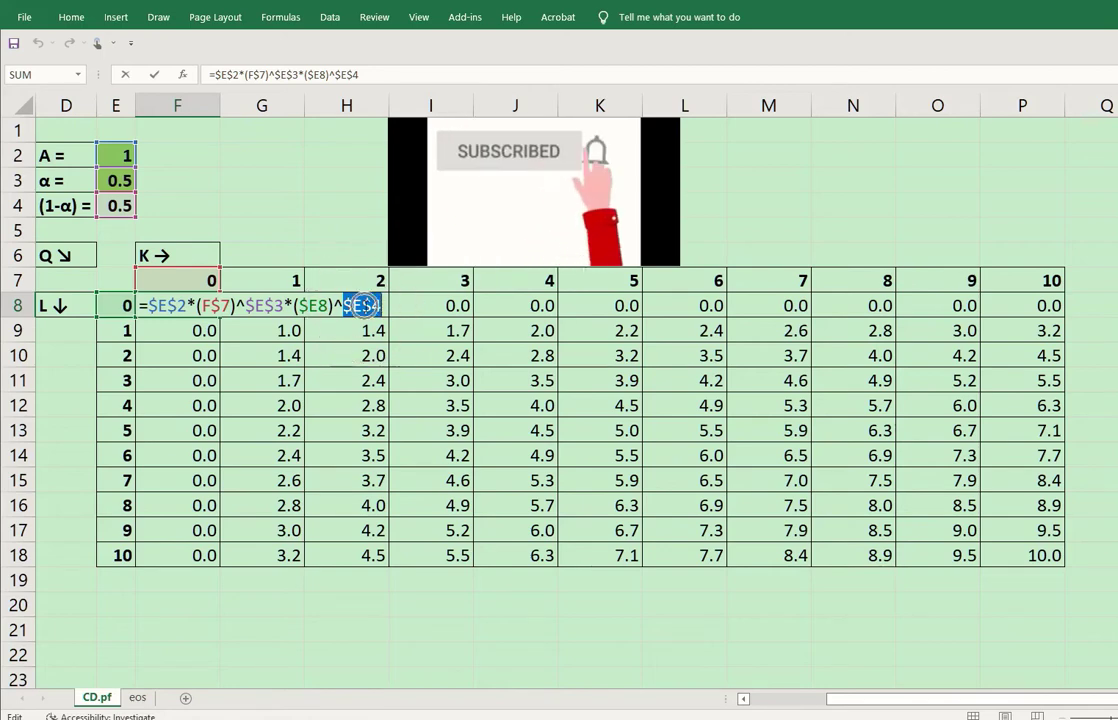
pyautogui.moveTo(203, 305); pyautogui.dragTo(229, 305)
pyautogui.moveTo(297, 305); pyautogui.dragTo(329, 305)
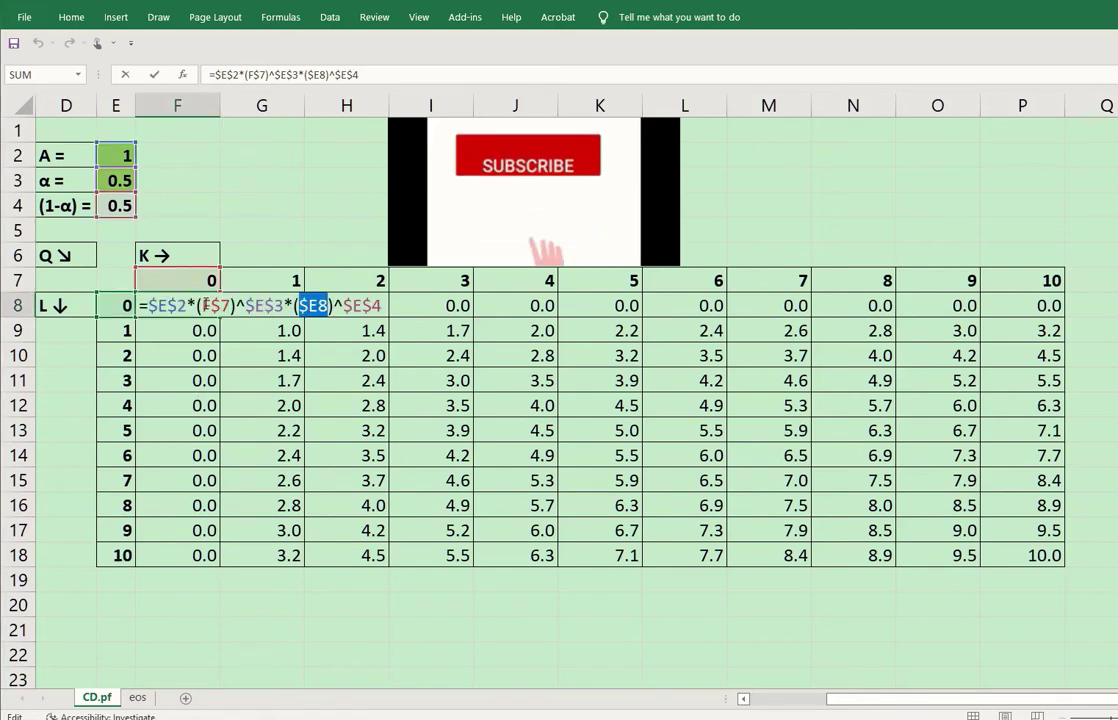
pyautogui.doubleClick(215, 305)
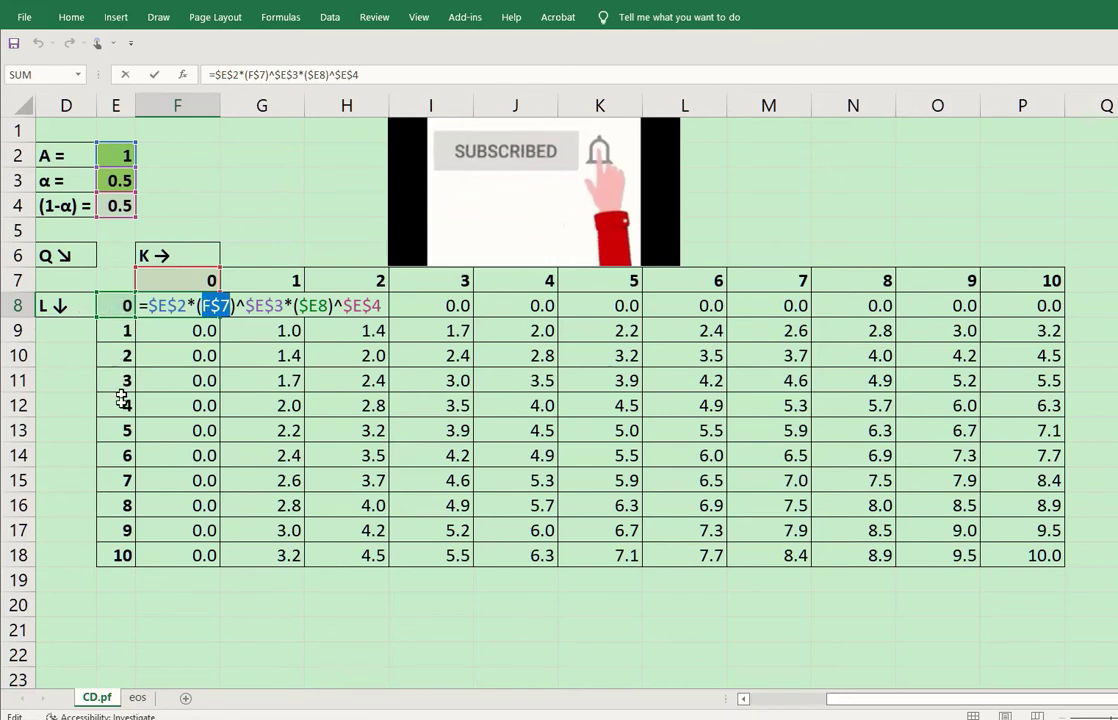
pyautogui.press('ctrl')
pyautogui.press('ctrl')
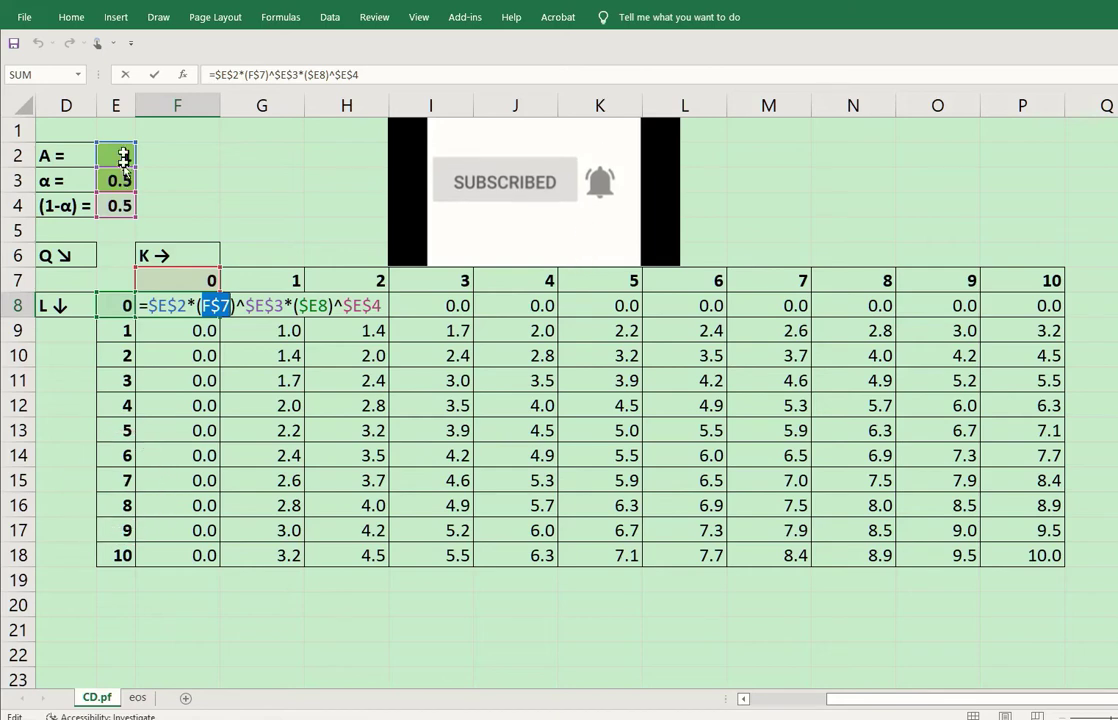
pyautogui.click(296, 305)
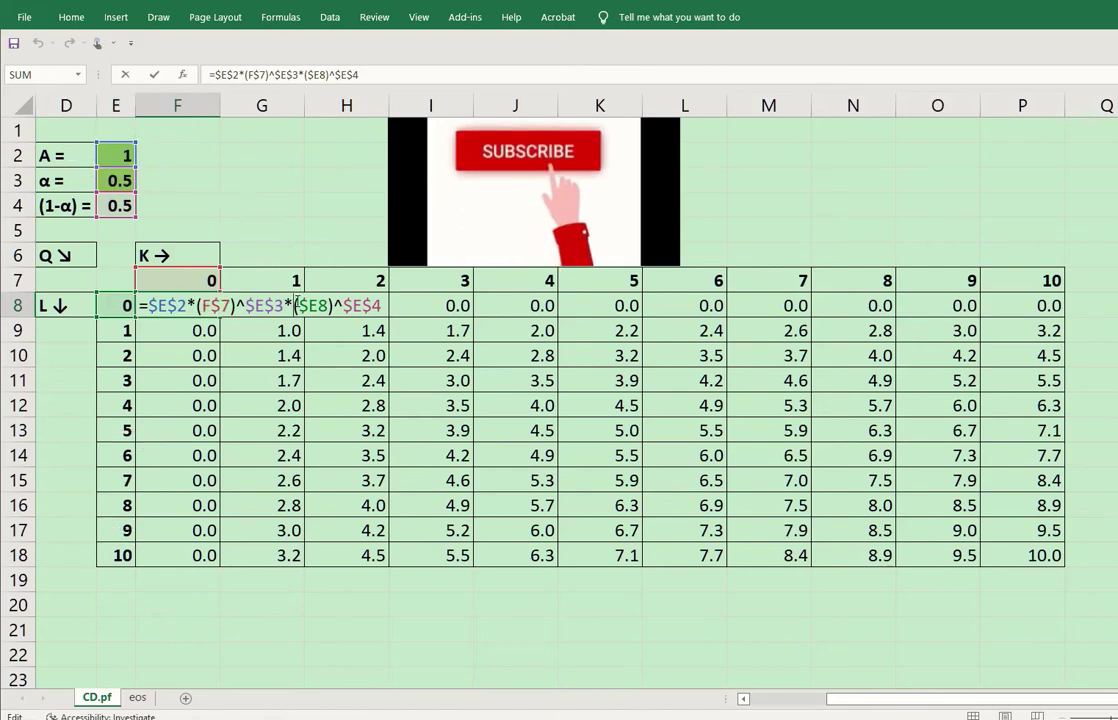
pyautogui.moveTo(299, 305); pyautogui.dragTo(326, 305)
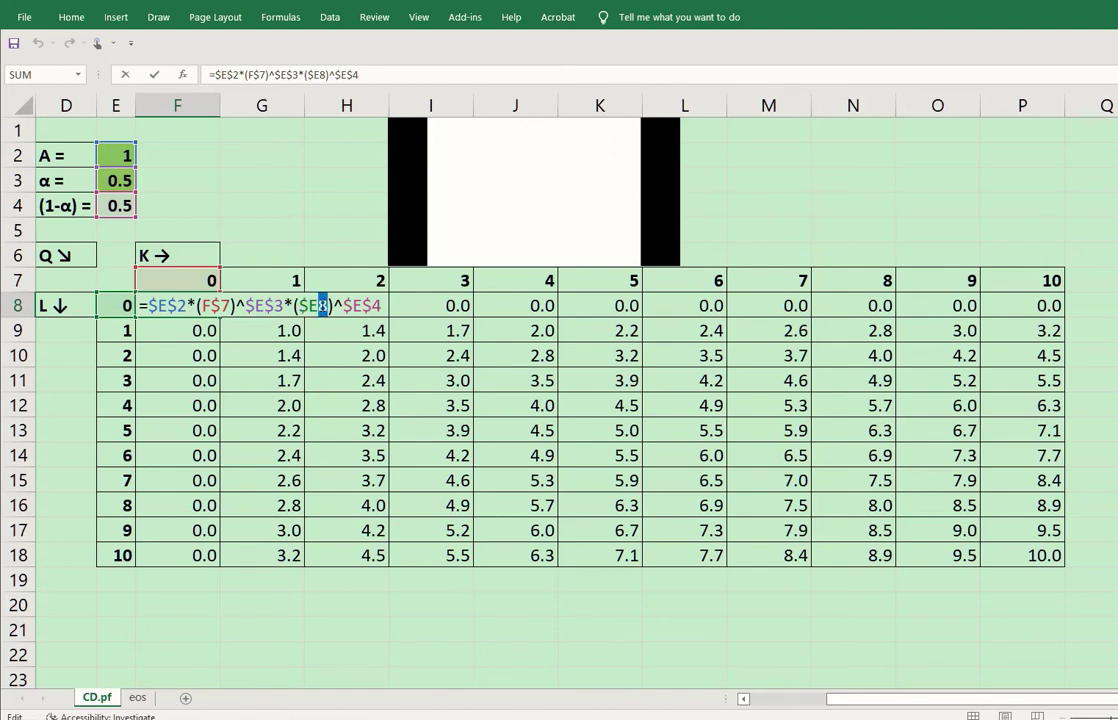
pyautogui.press('Escape')
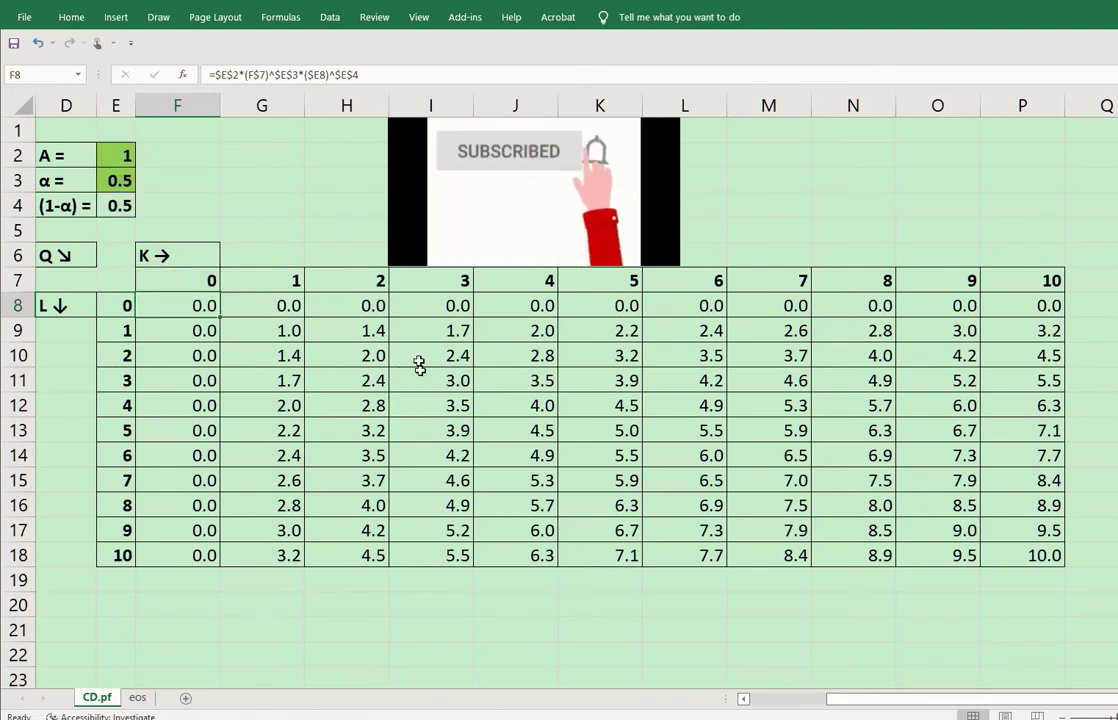
# Inspect G8's formula, showing the locked and relative parts of G$7 and $E8.
pyautogui.click(290, 305)
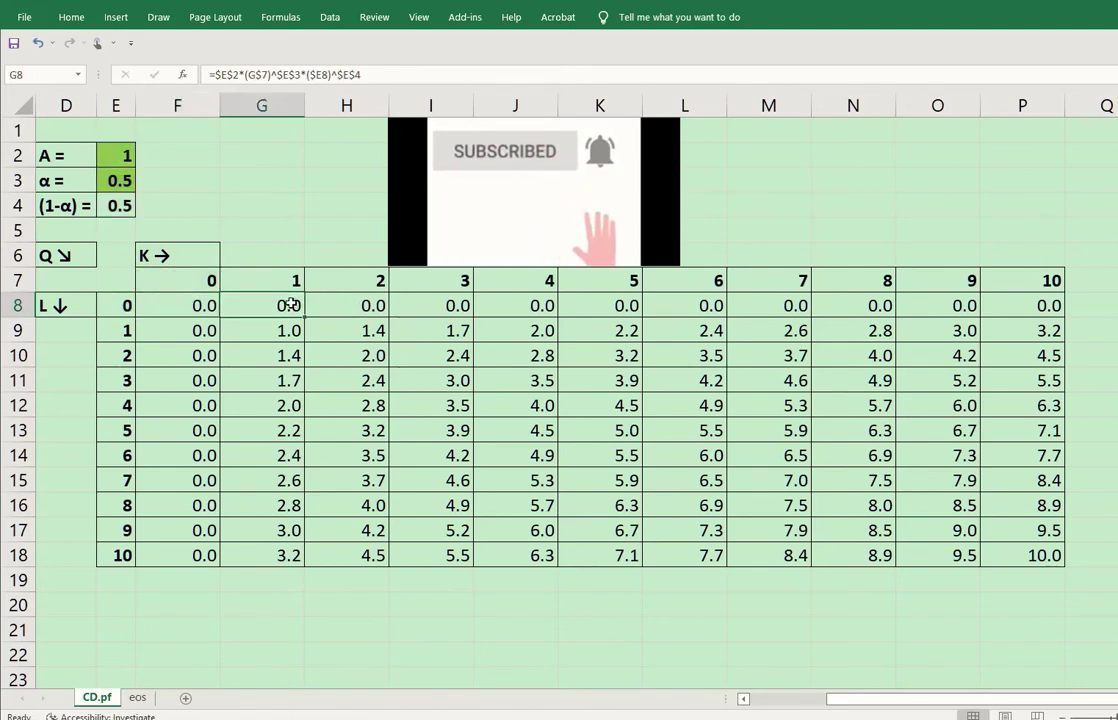
pyautogui.doubleClick(290, 305)
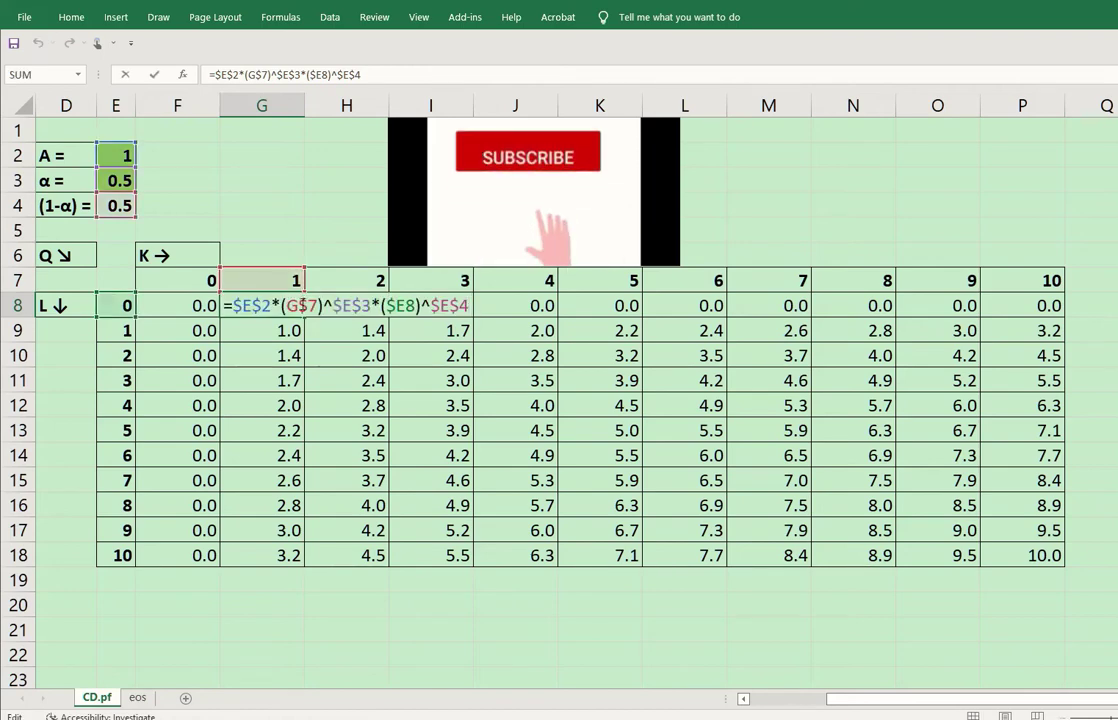
pyautogui.moveTo(297, 305); pyautogui.dragTo(318, 305)
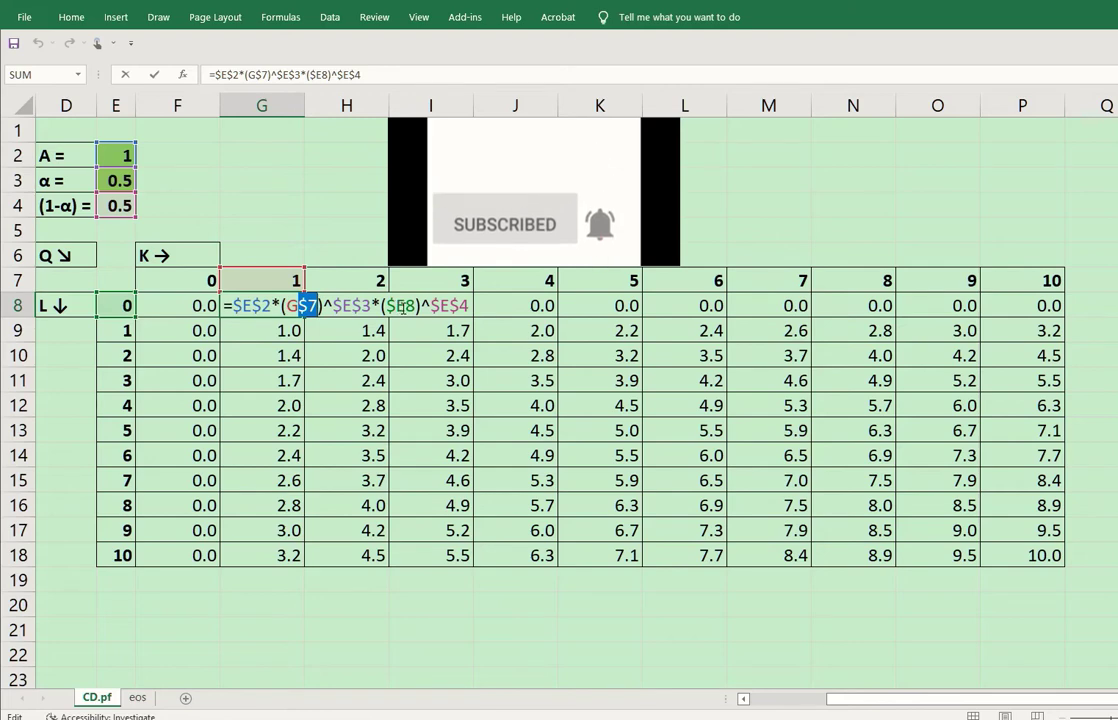
pyautogui.moveTo(387, 306); pyautogui.dragTo(404, 306)
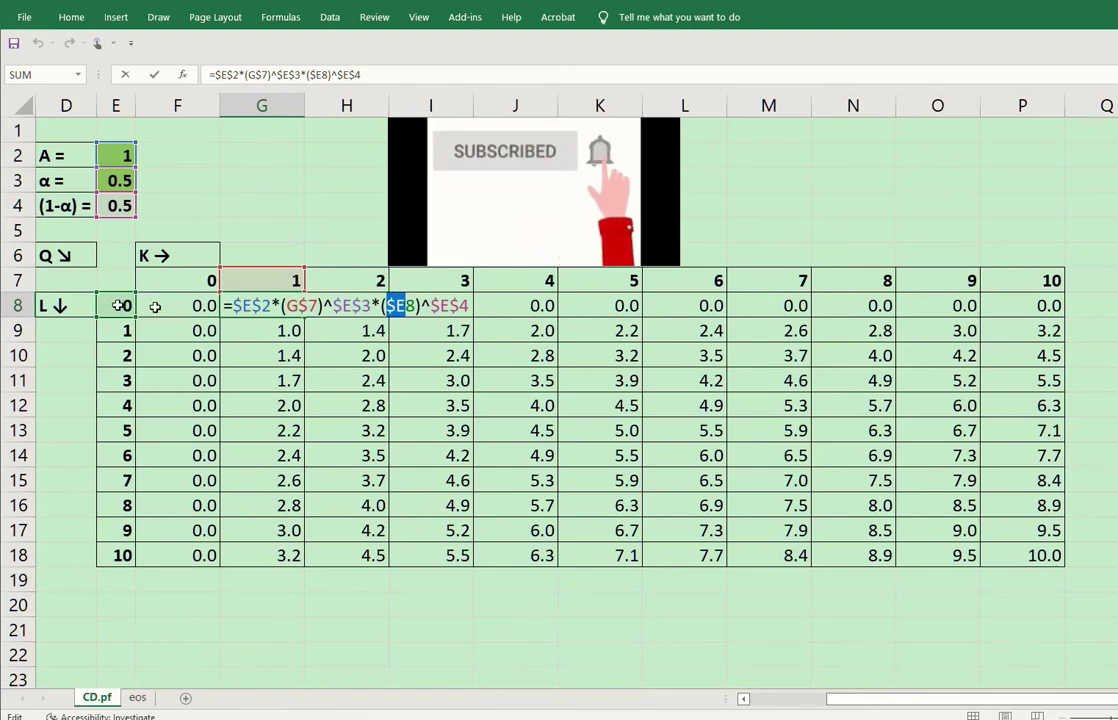
pyautogui.moveTo(288, 306); pyautogui.dragTo(296, 306)
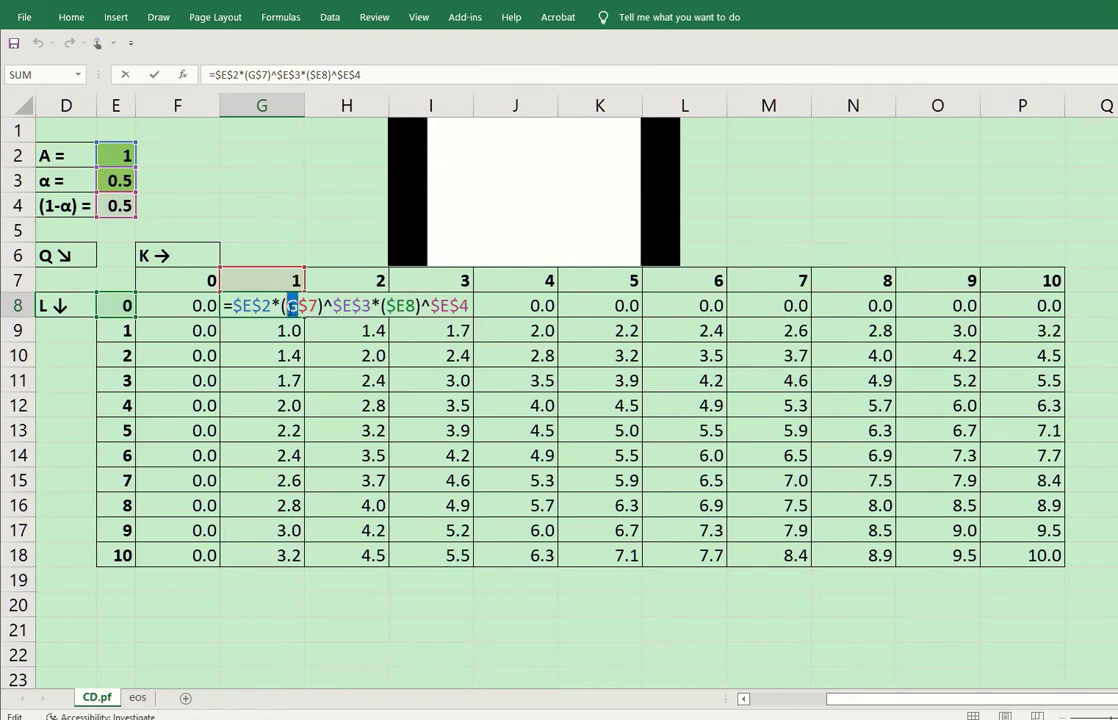
pyautogui.moveTo(405, 306); pyautogui.dragTo(414, 306)
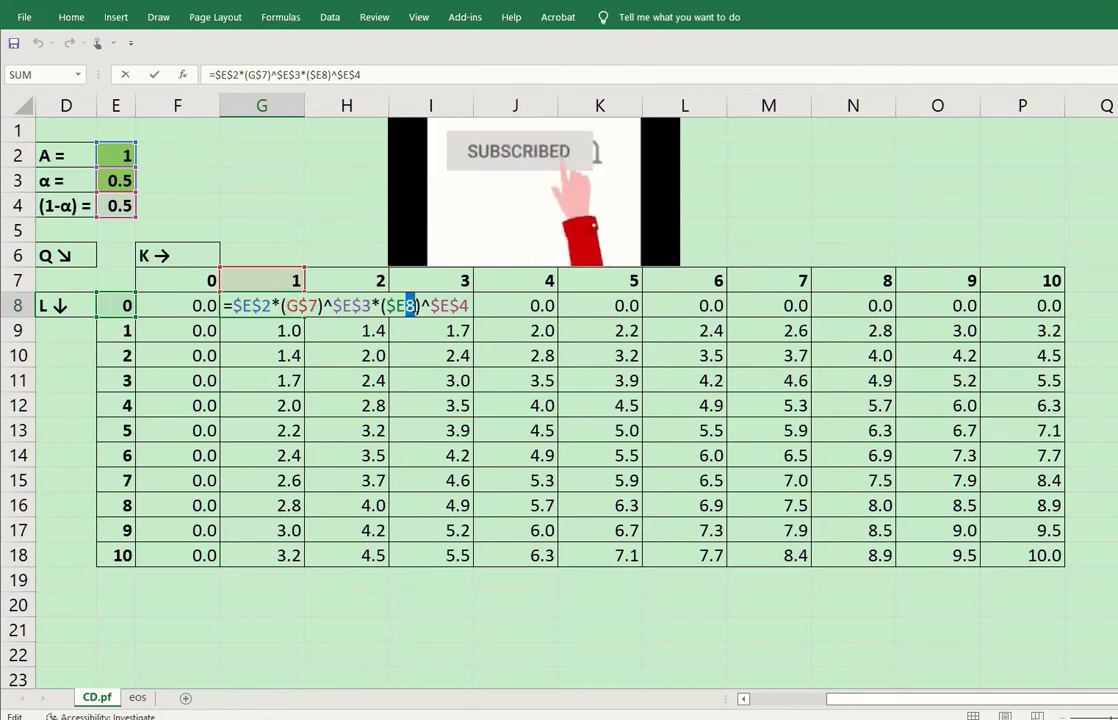
pyautogui.press('Return')
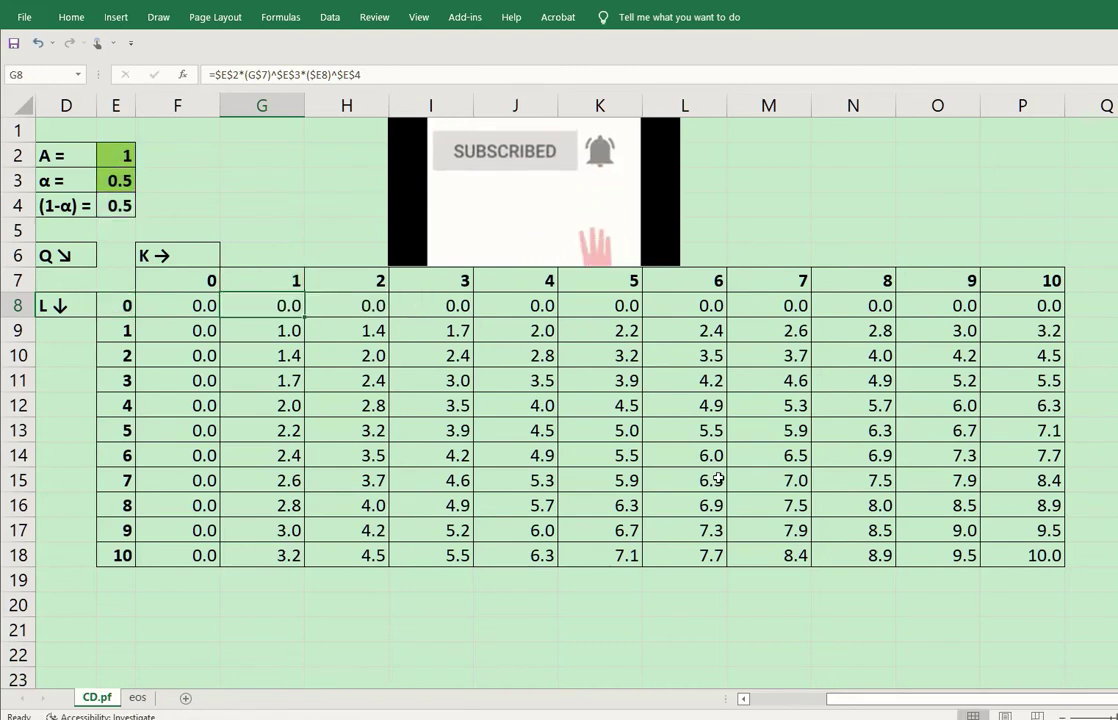
# Inspect P18's formula at P$7, accidentally altering it so P18 shows 0.0.
pyautogui.click(1066, 554)
pyautogui.doubleClick(1066, 554)
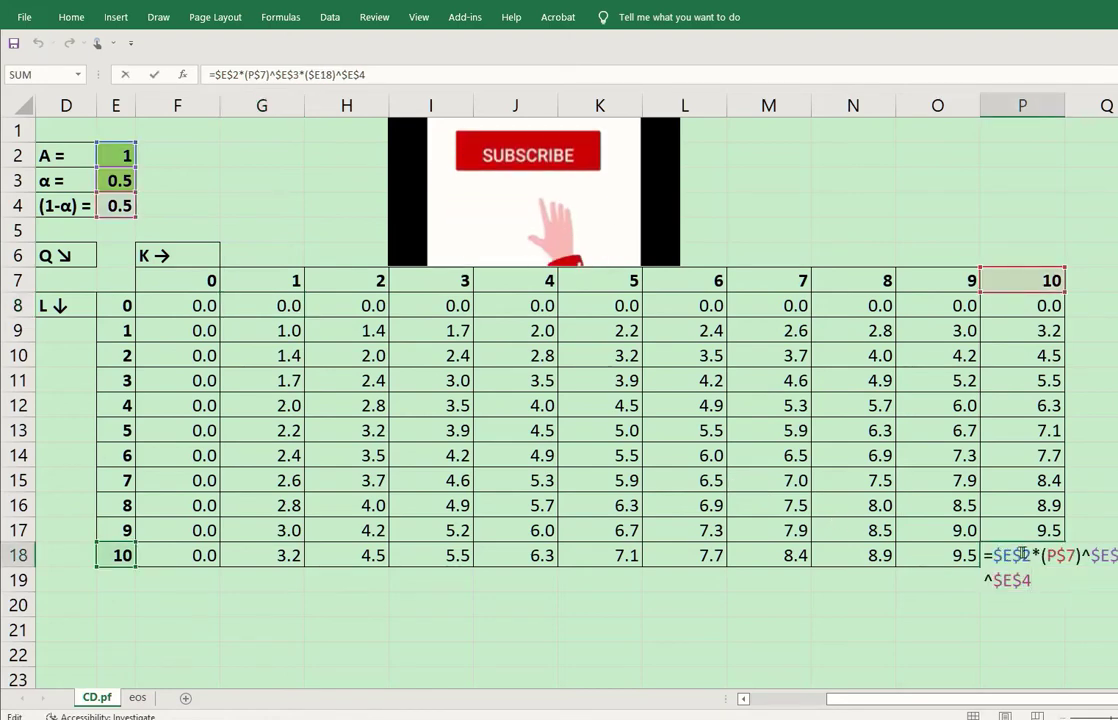
pyautogui.moveTo(1057, 555); pyautogui.dragTo(1073, 555)
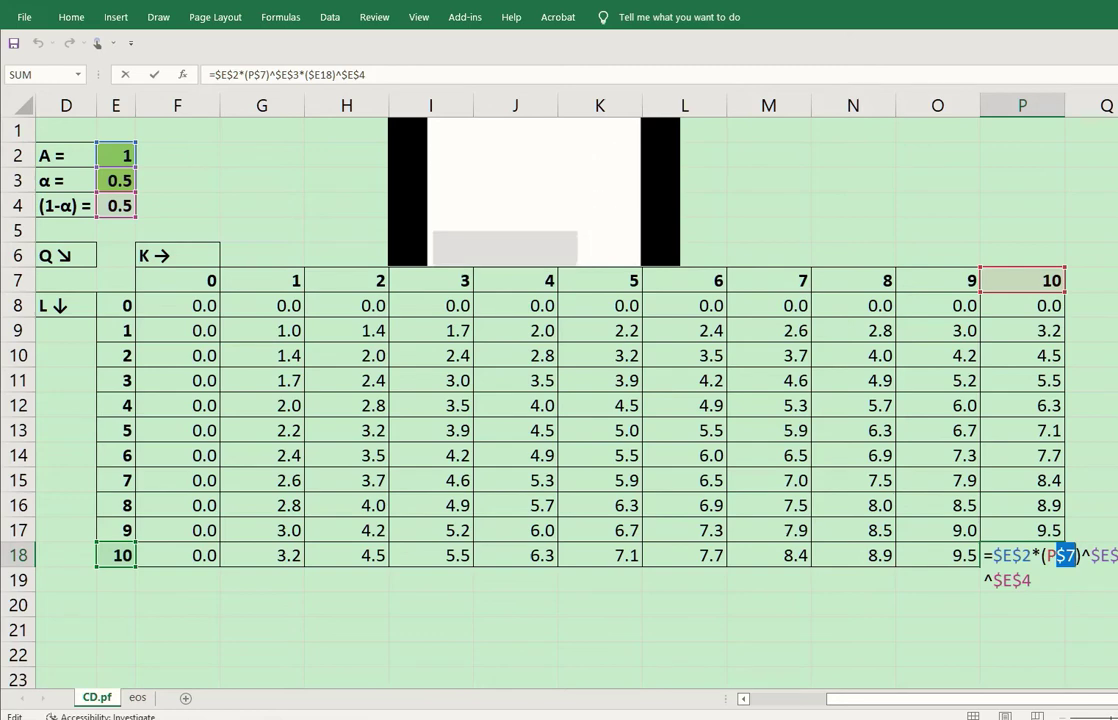
pyautogui.press('Right')
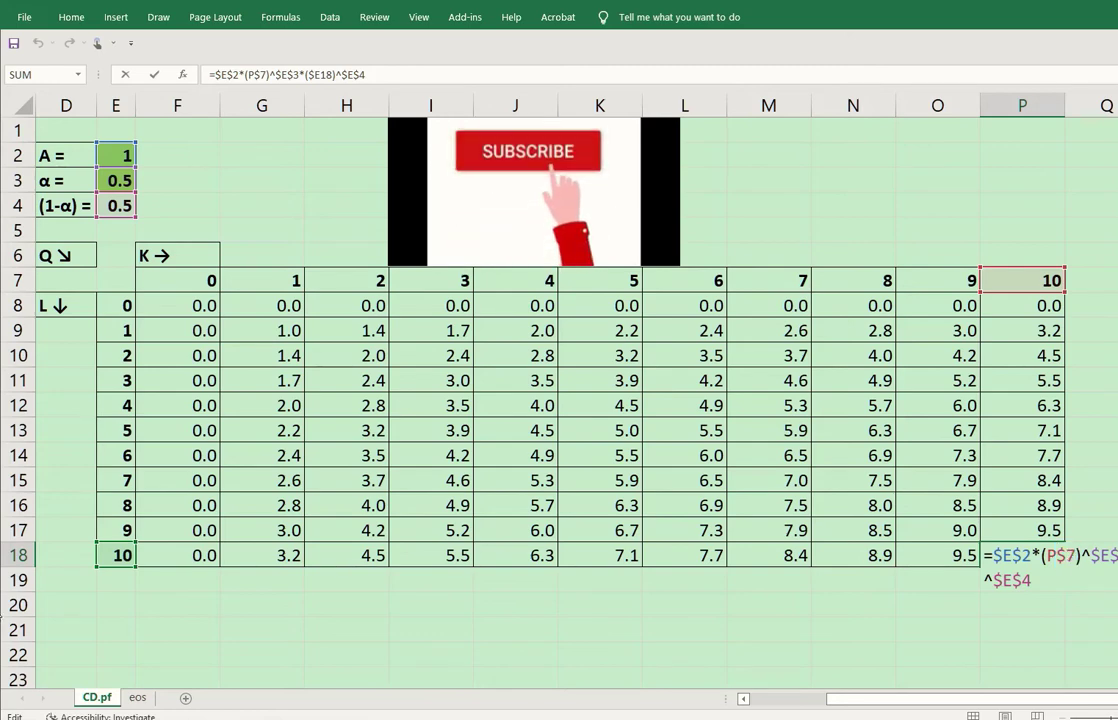
pyautogui.click(165, 552)
pyautogui.press('Return')
# Inspect the F18 and P8 formulas, ending on H9 showing 1.4.
pyautogui.click(168, 554)
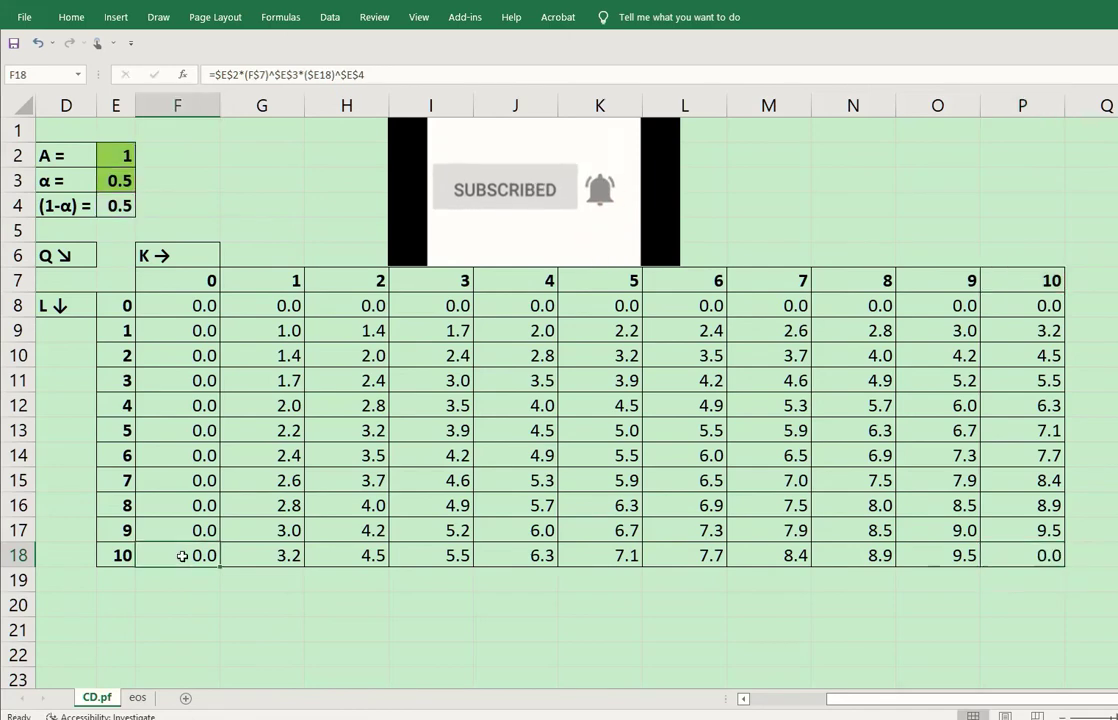
pyautogui.doubleClick(182, 556)
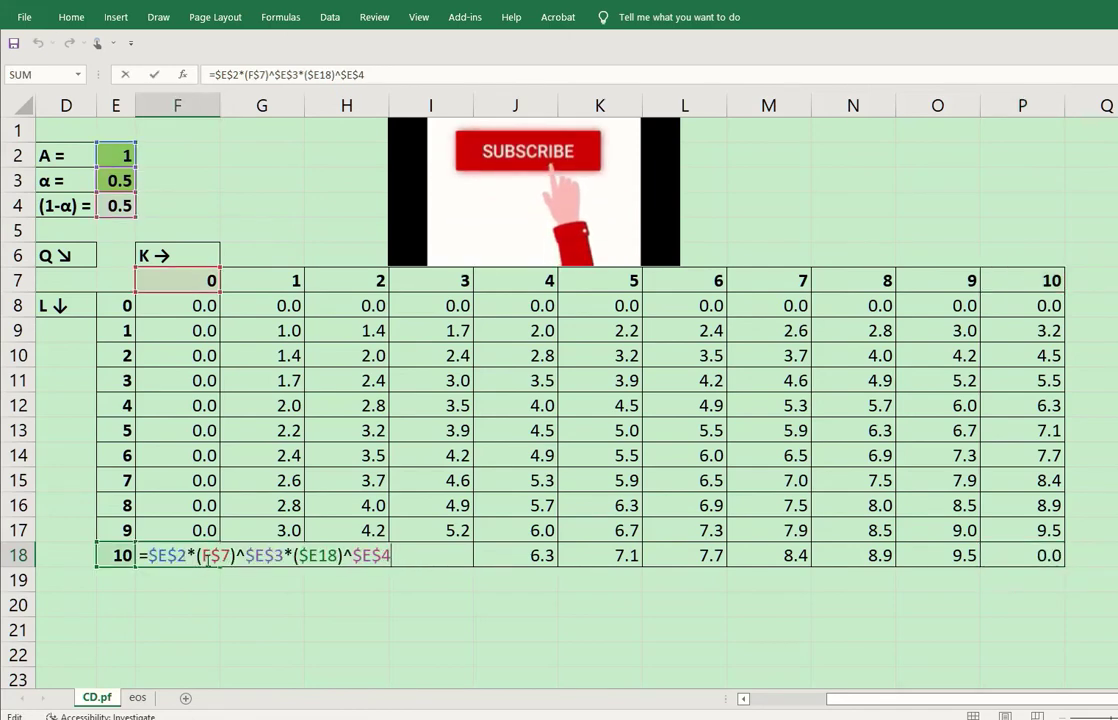
pyautogui.moveTo(205, 556); pyautogui.dragTo(220, 556)
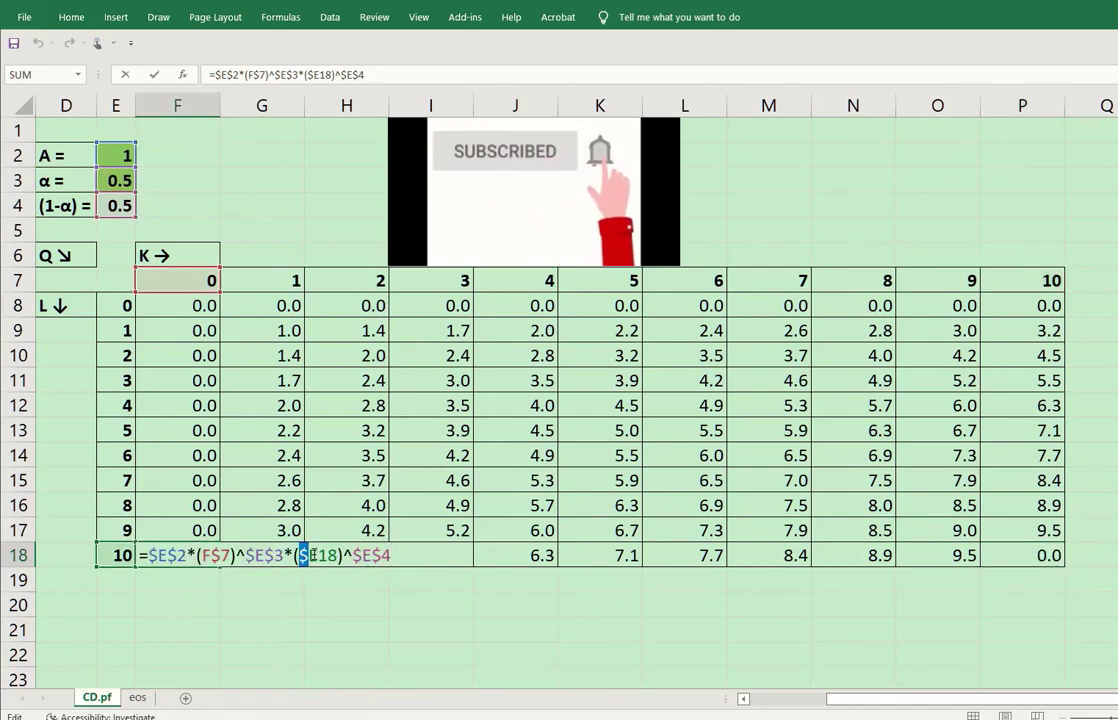
pyautogui.press('Return')
pyautogui.doubleClick(1040, 306)
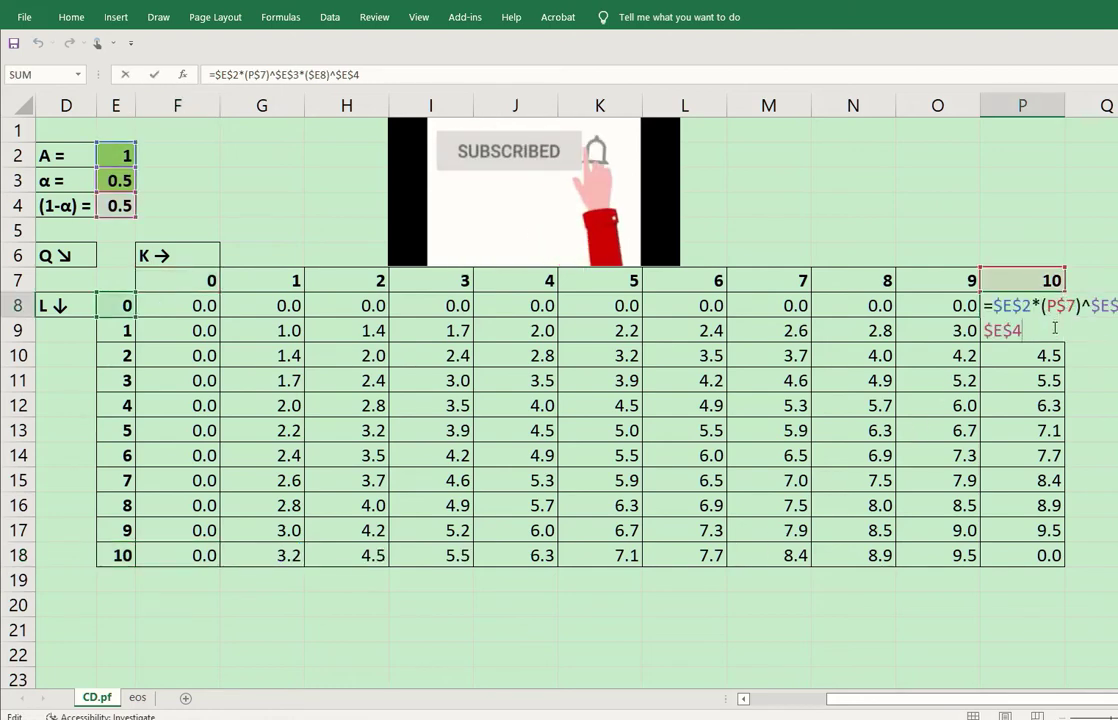
pyautogui.click(355, 331)
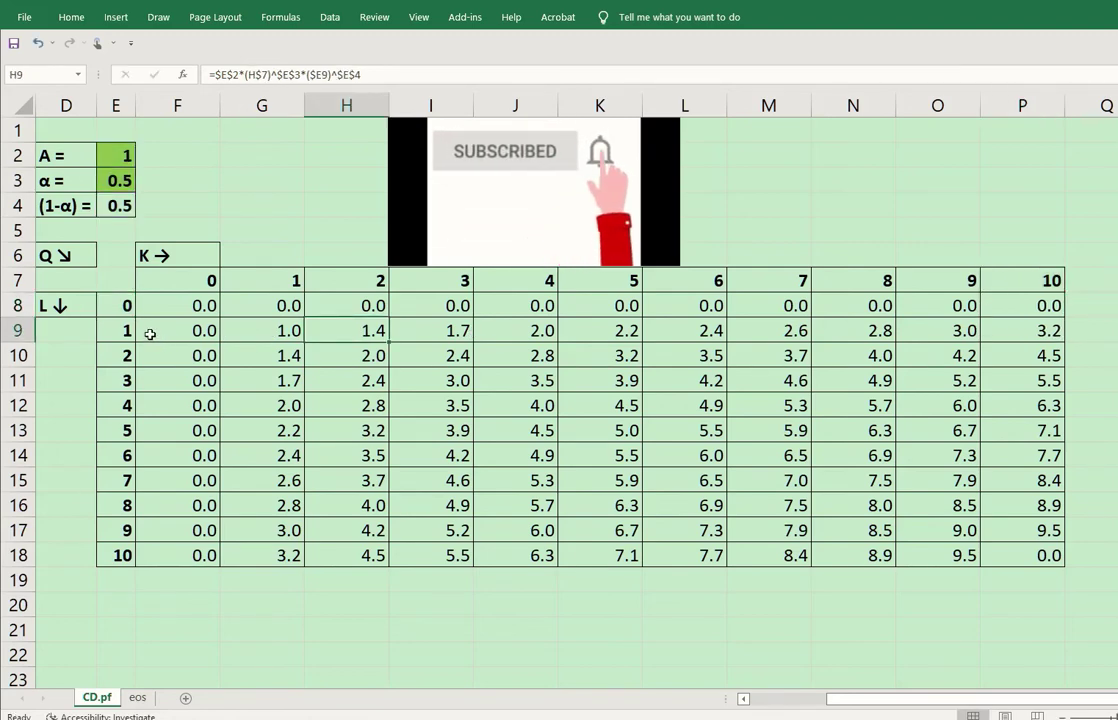
# Try A values of 2 and then 0.5 to watch the output table recalculate.
pyautogui.click(110, 152)
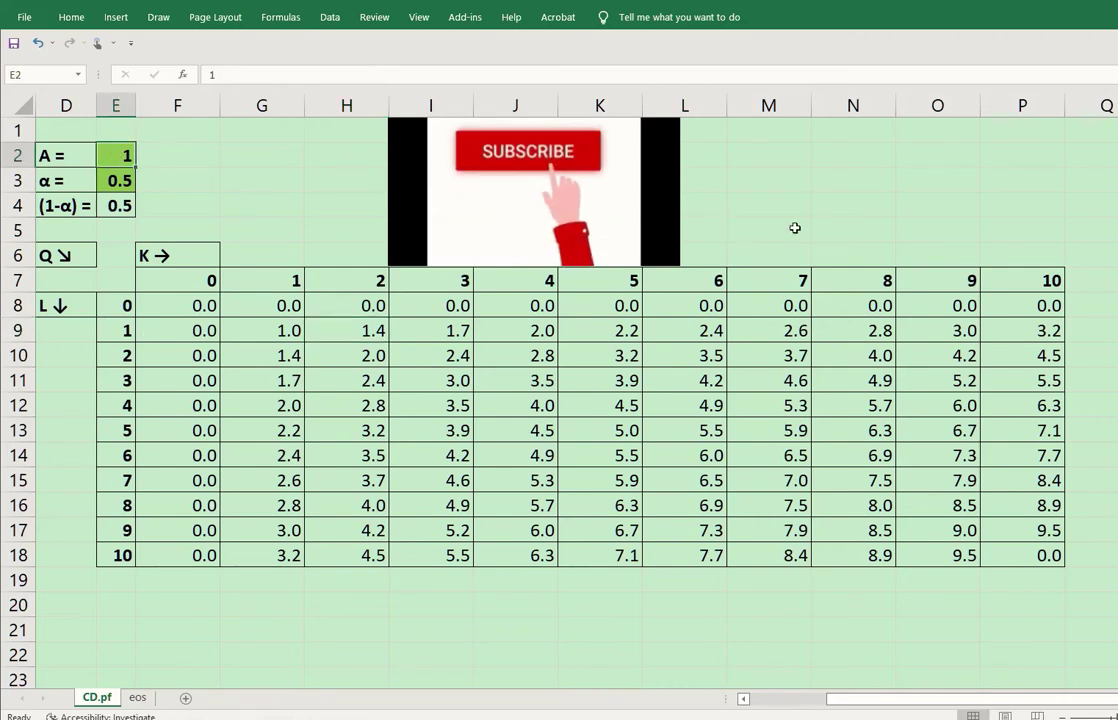
pyautogui.write('2')
pyautogui.press('Return')
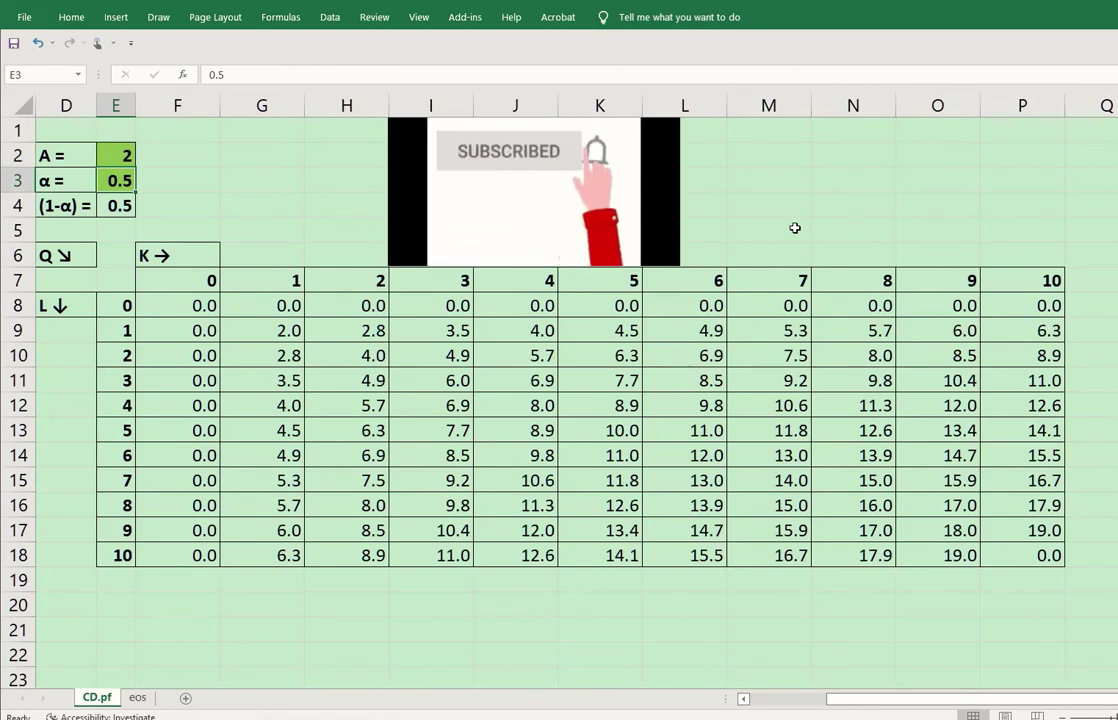
pyautogui.press('Up')
pyautogui.write('0.2')
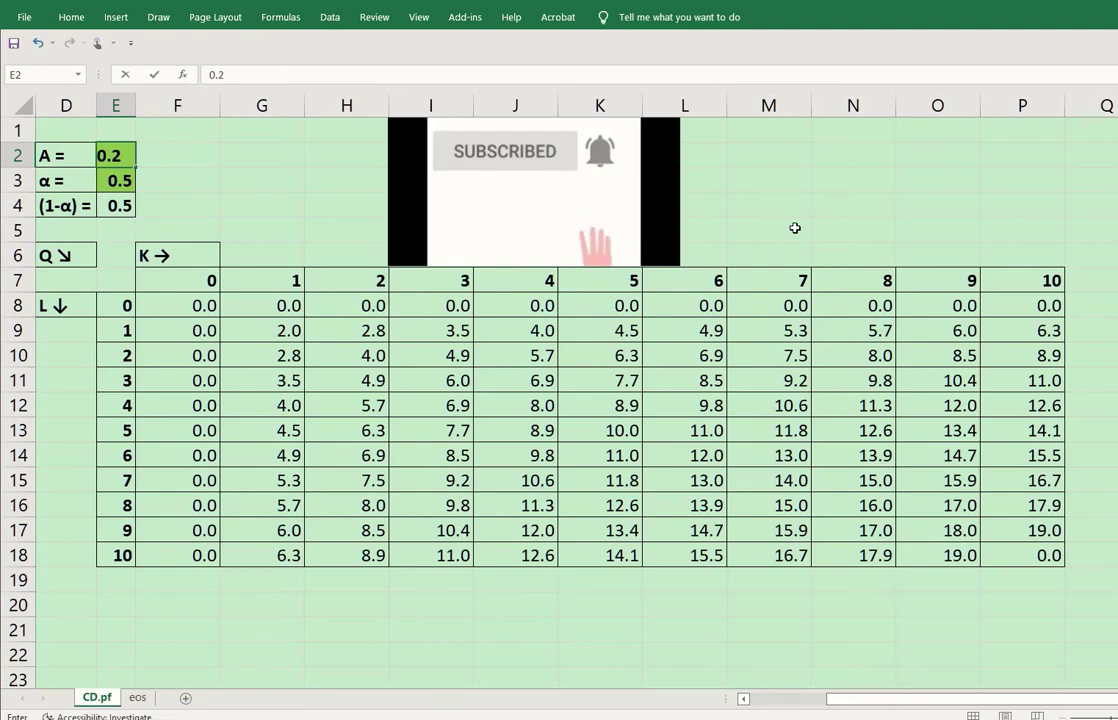
pyautogui.press('BackSpace')
pyautogui.write('5')
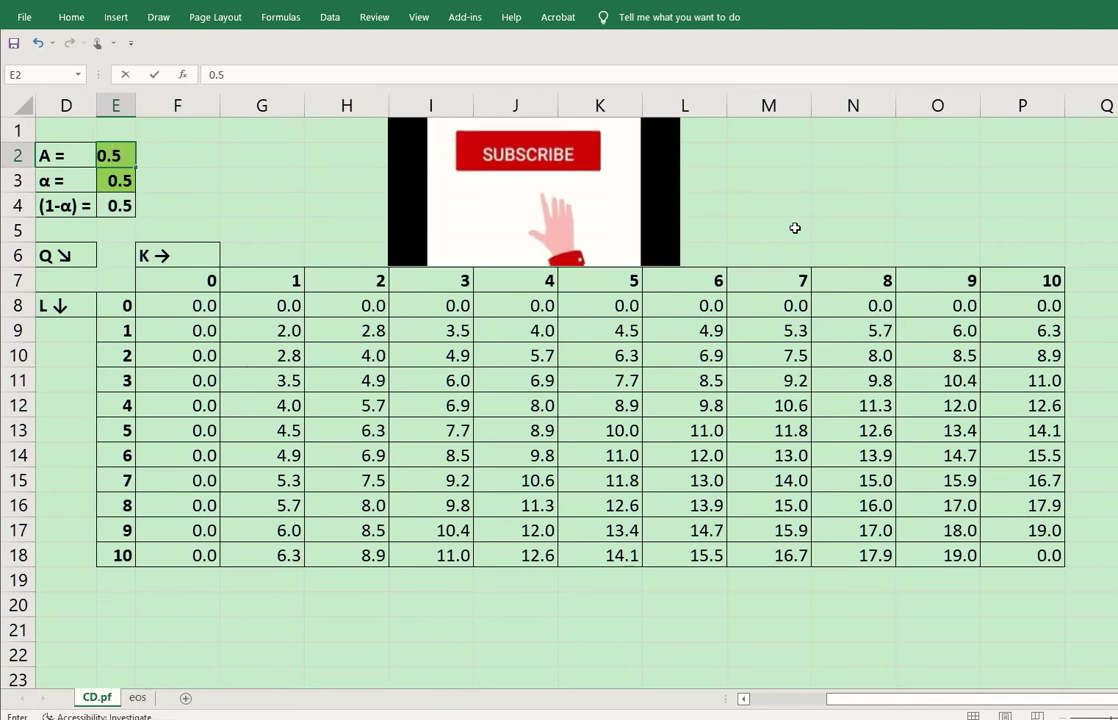
pyautogui.press('Return')
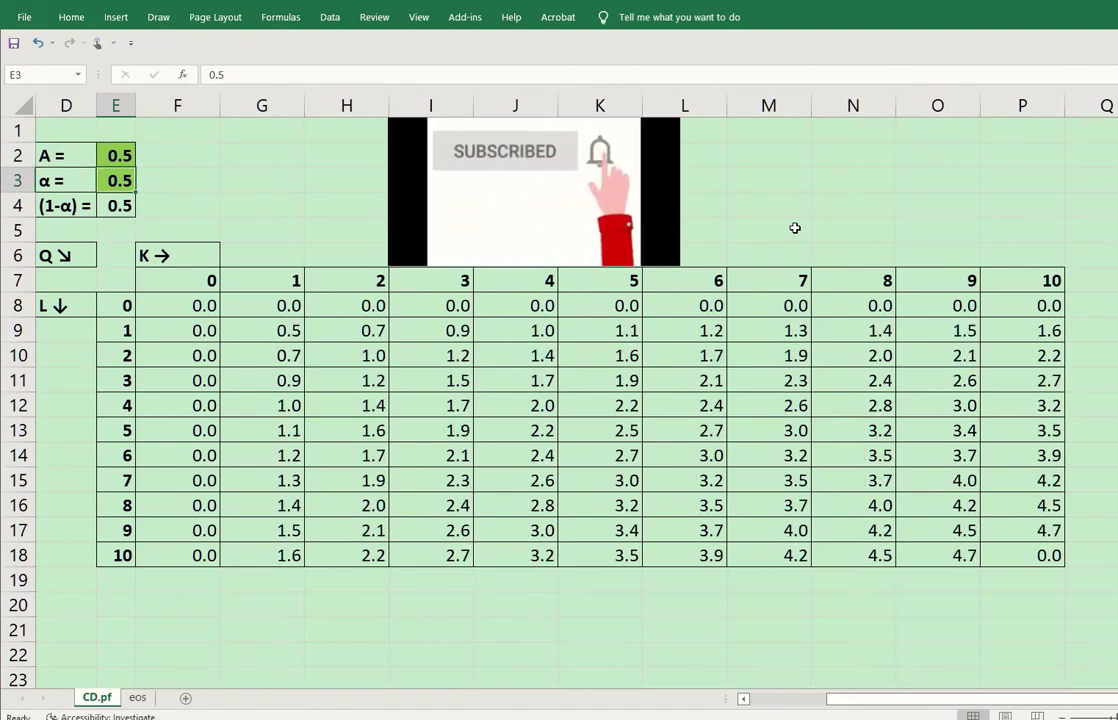
# Set A to 1 and α to 0.3, confirming E4's =1-E3 gives 0.7.
pyautogui.press('Up')
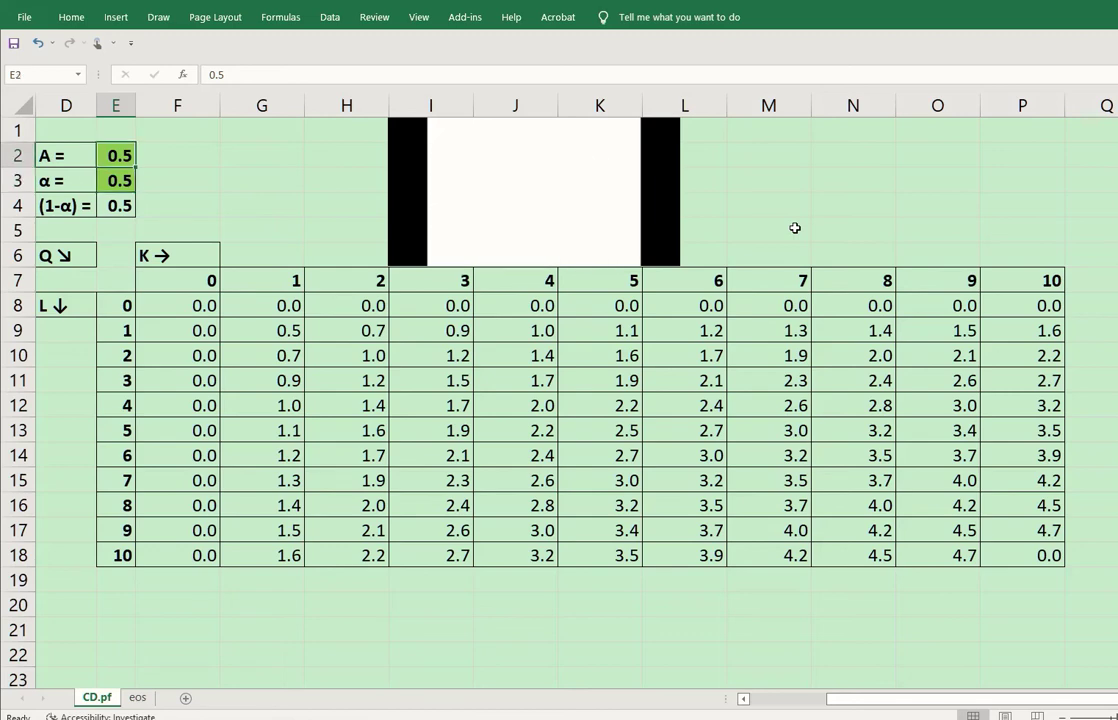
pyautogui.write('1')
pyautogui.press('Return')
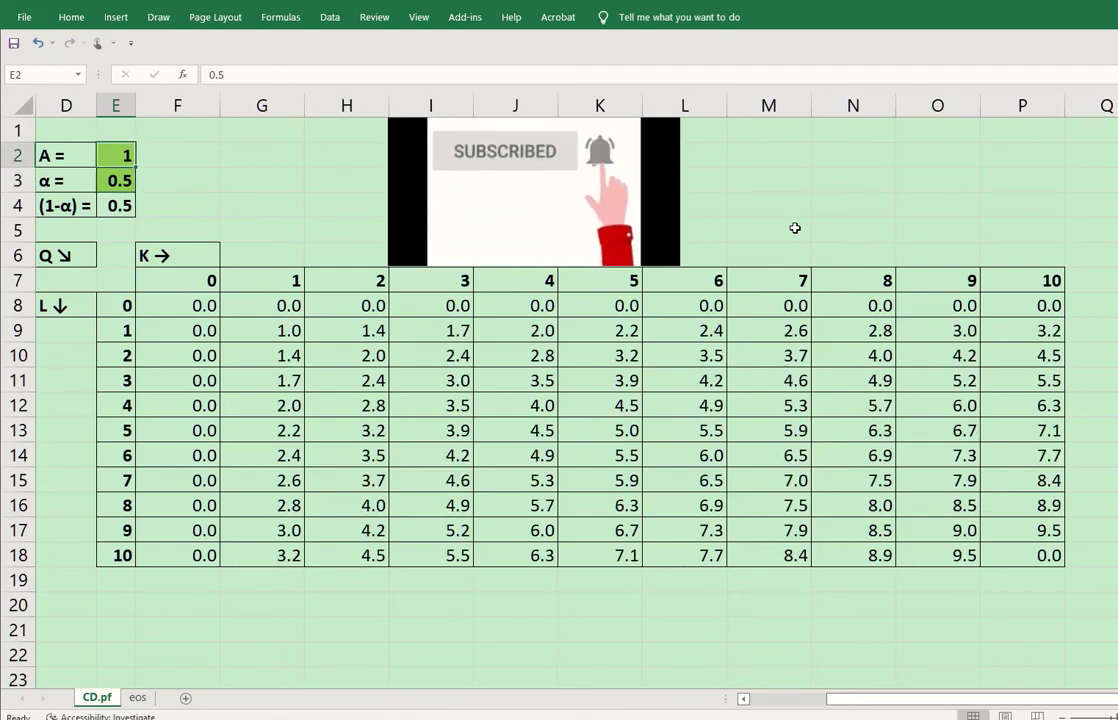
pyautogui.write('0.3')
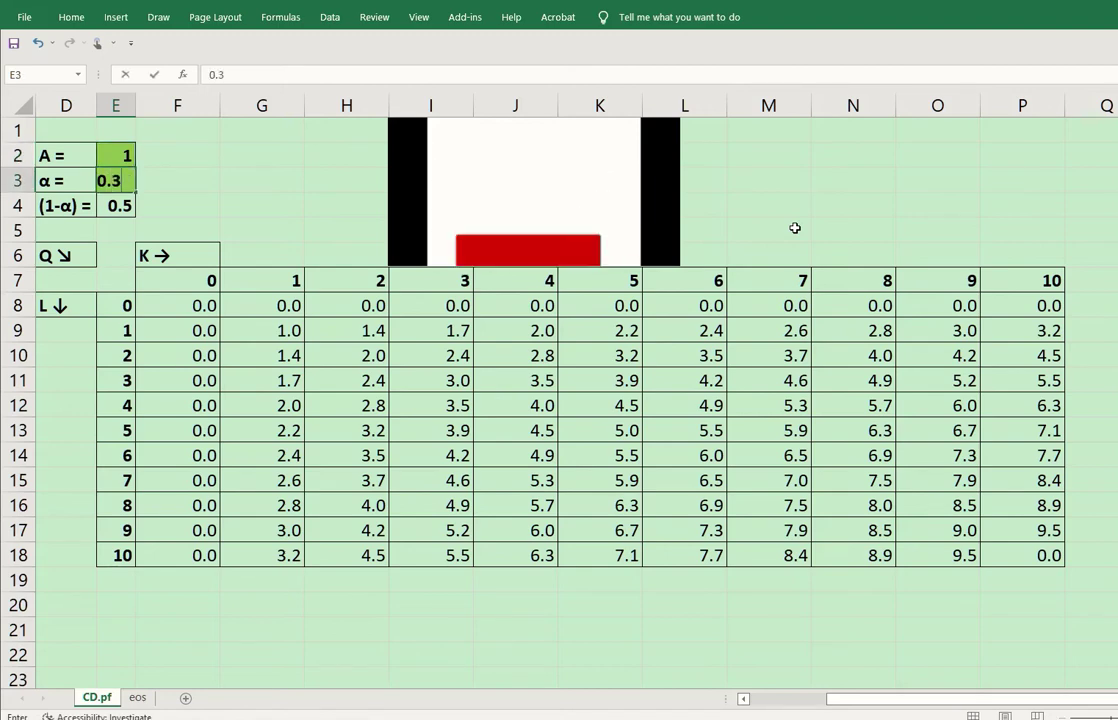
pyautogui.press('Return')
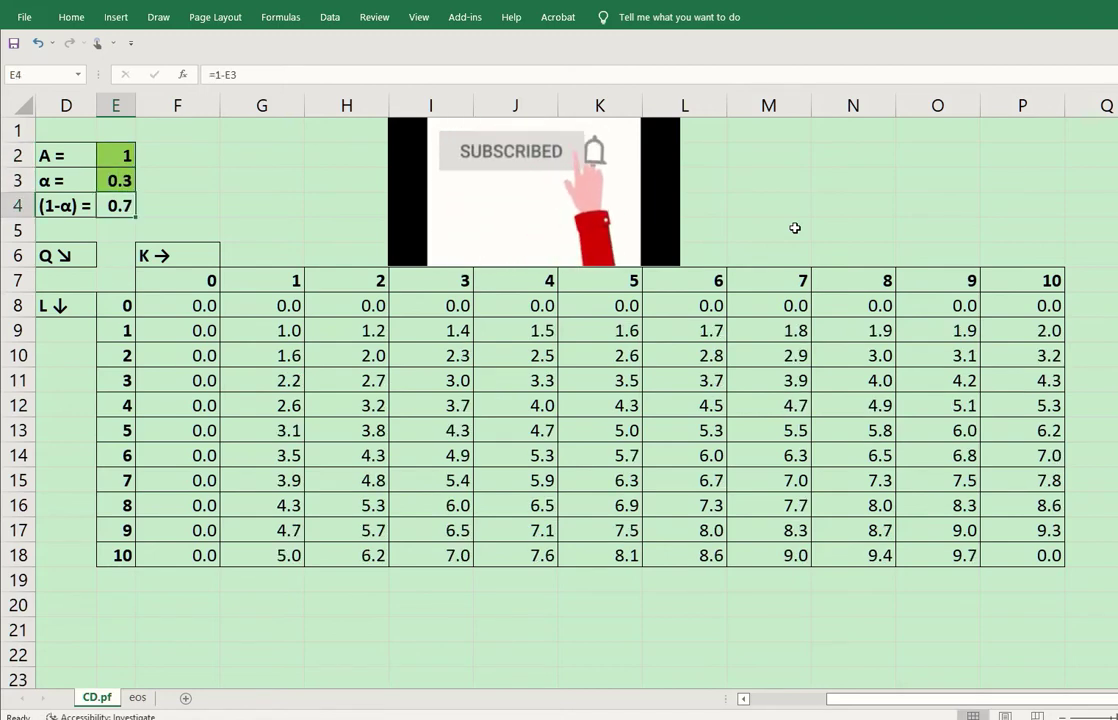
pyautogui.press('F2')
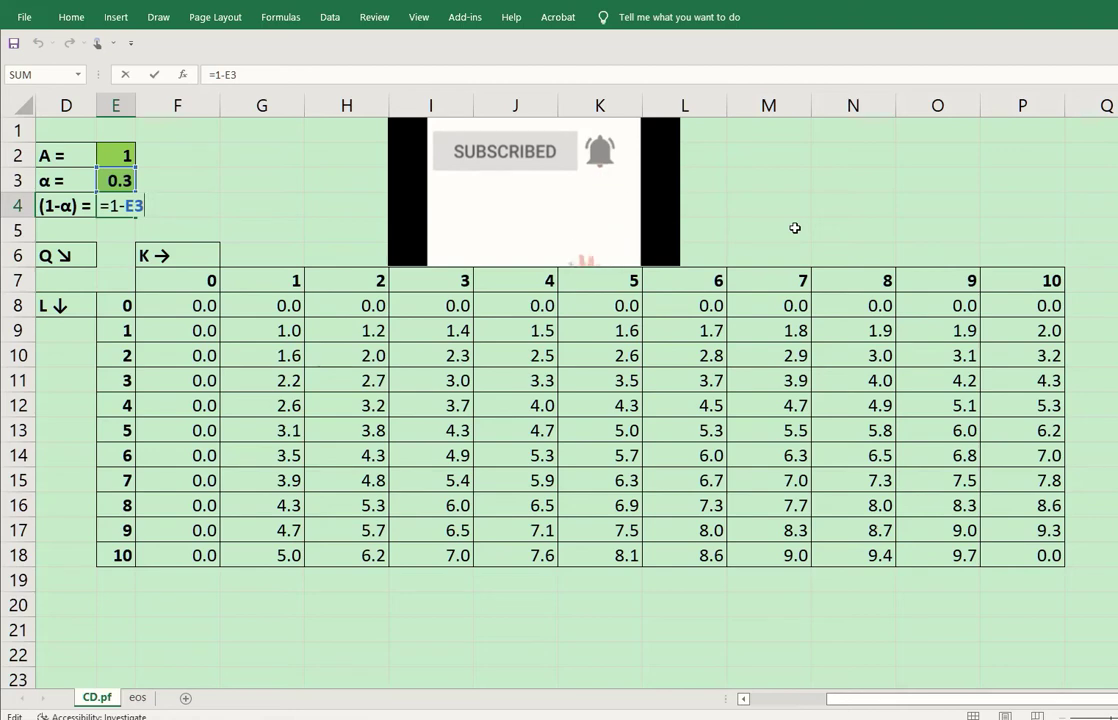
pyautogui.press('F2')
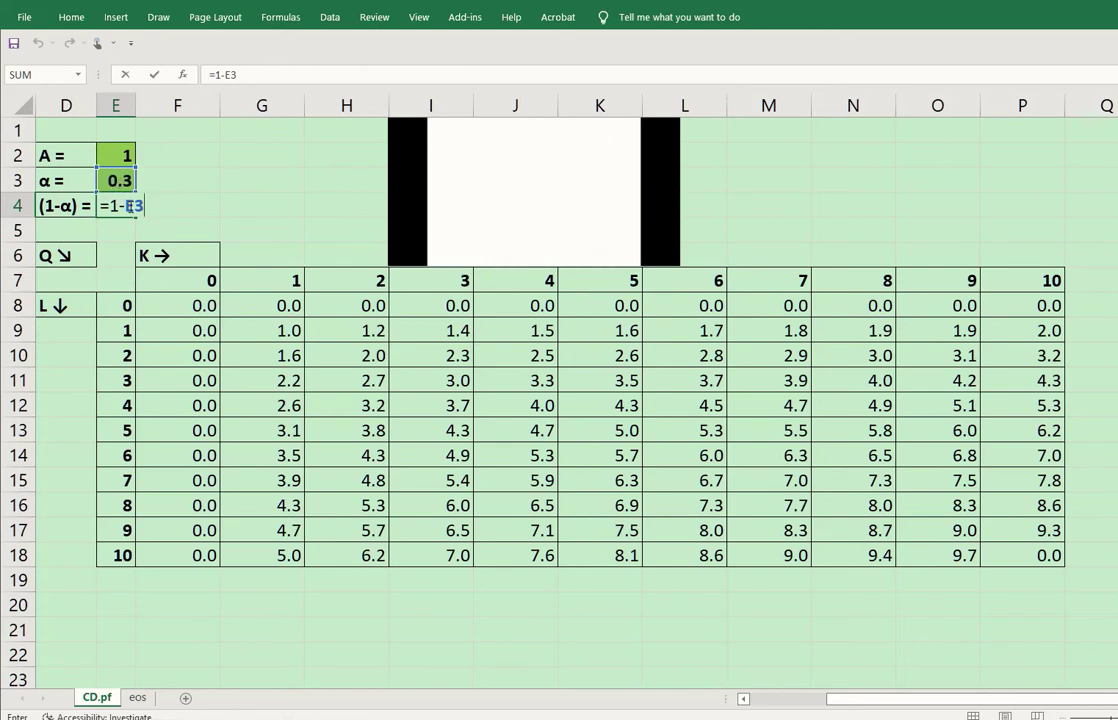
pyautogui.hotkey('ctrl', 'Return')
pyautogui.press('Up')
# Change the flipped table's labour label in D30 from L ↓ to L ↑.
pyautogui.moveTo(120, 155); pyautogui.dragTo(120, 180)
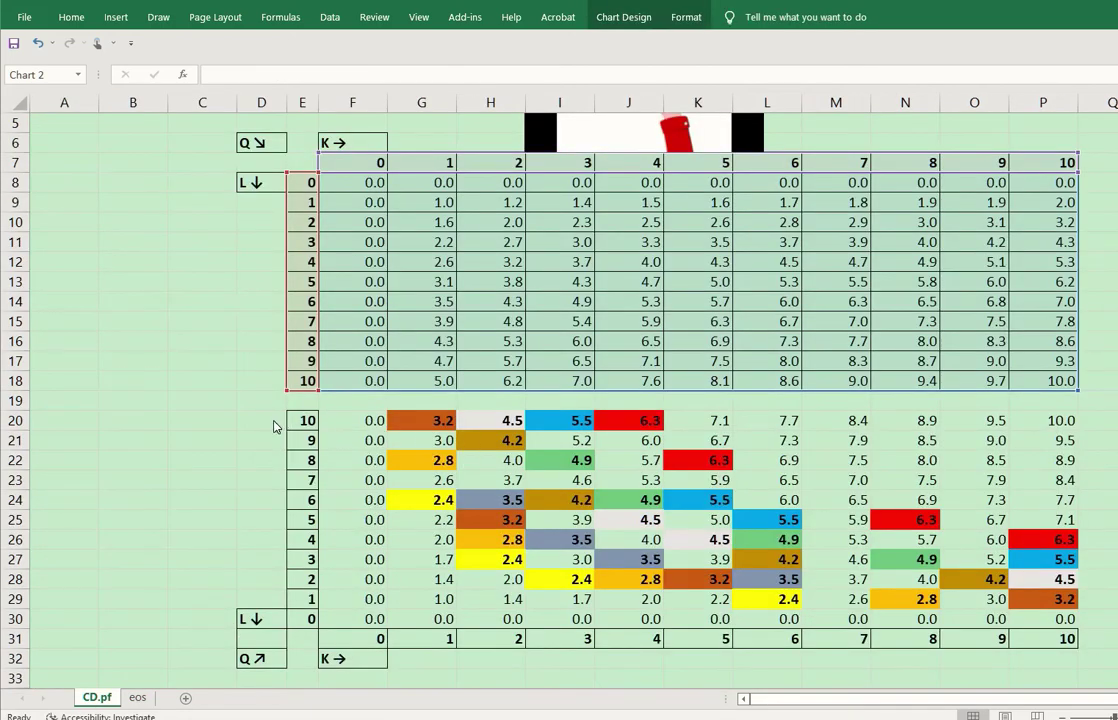
pyautogui.moveTo(222, 421); pyautogui.dragTo(1082, 658)
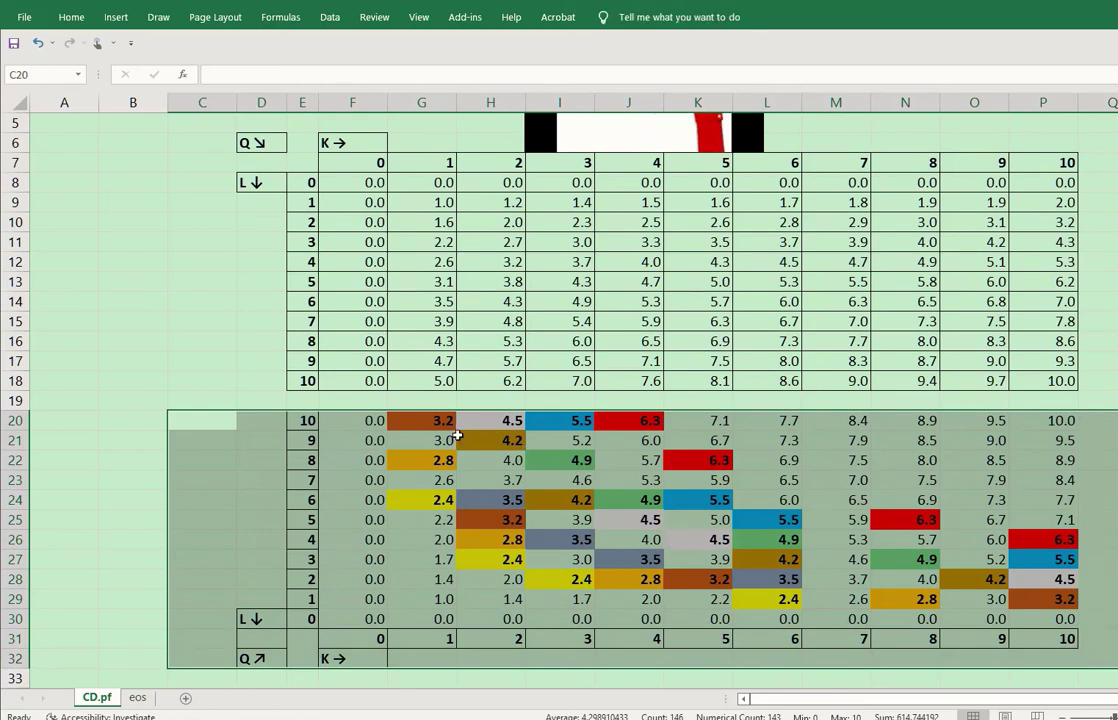
pyautogui.click(262, 658)
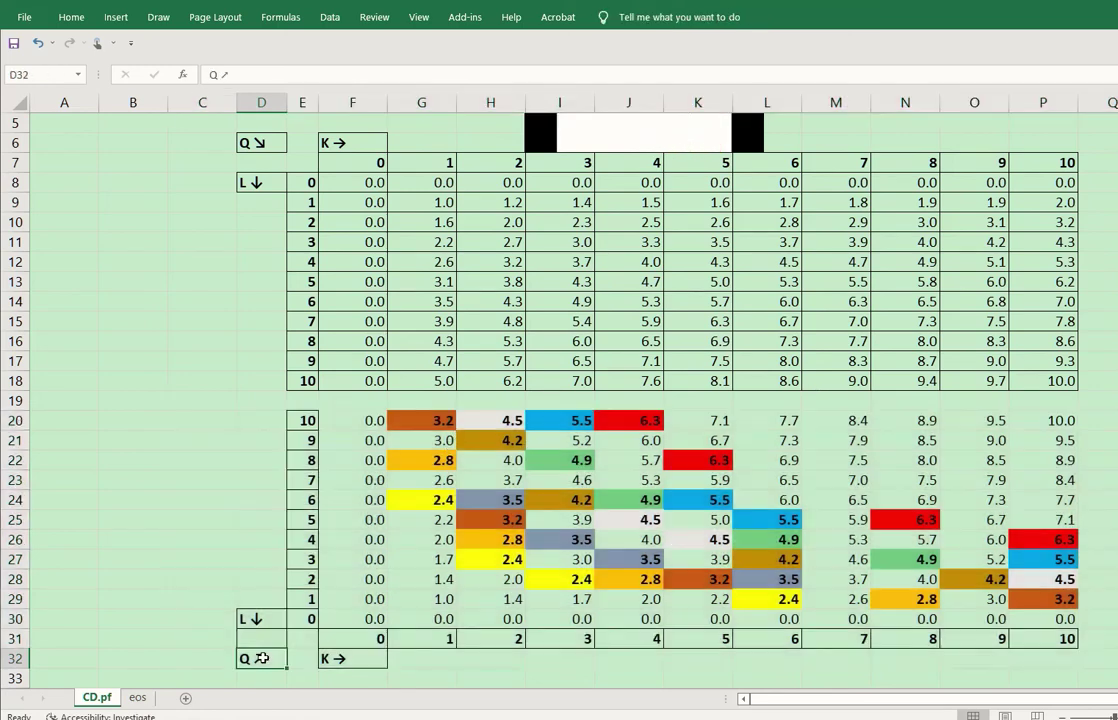
pyautogui.click(345, 617)
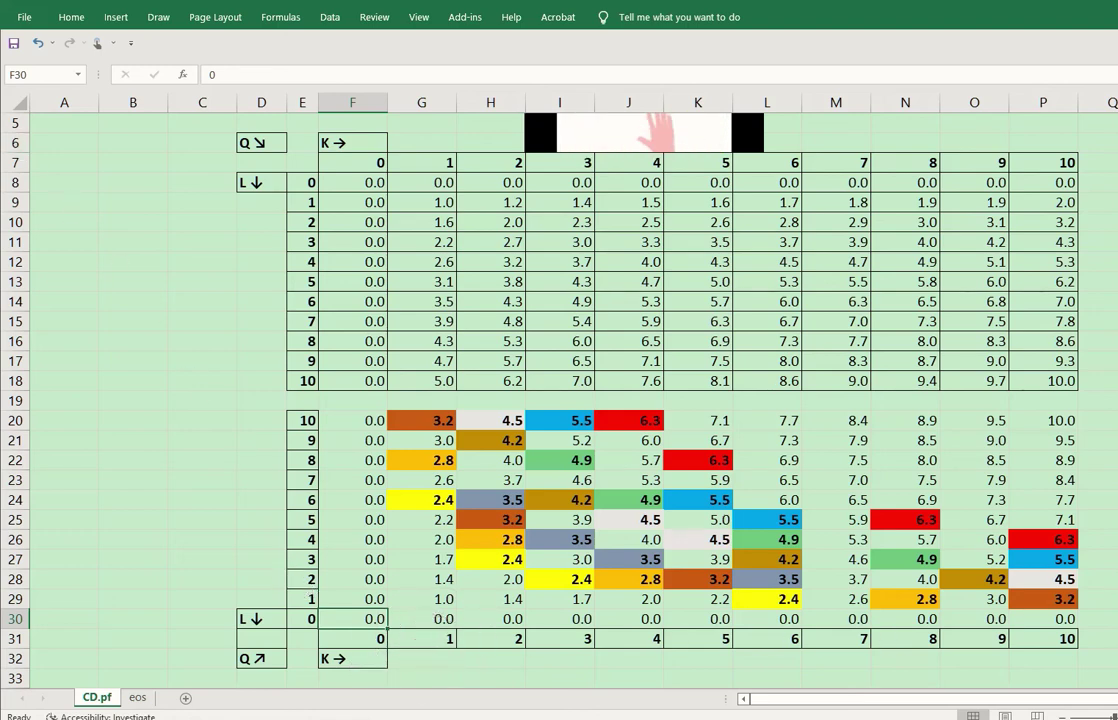
pyautogui.click(261, 619)
pyautogui.write('L ↑')
pyautogui.press('Return')
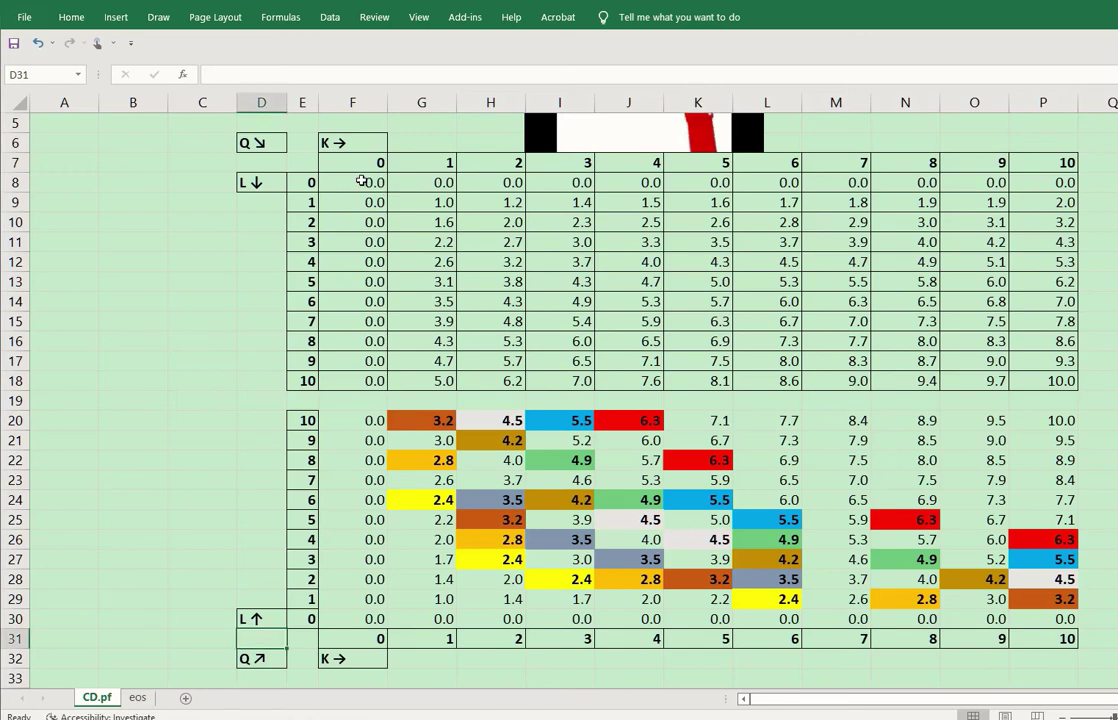
pyautogui.moveTo(364, 182); pyautogui.dragTo(1063, 382)
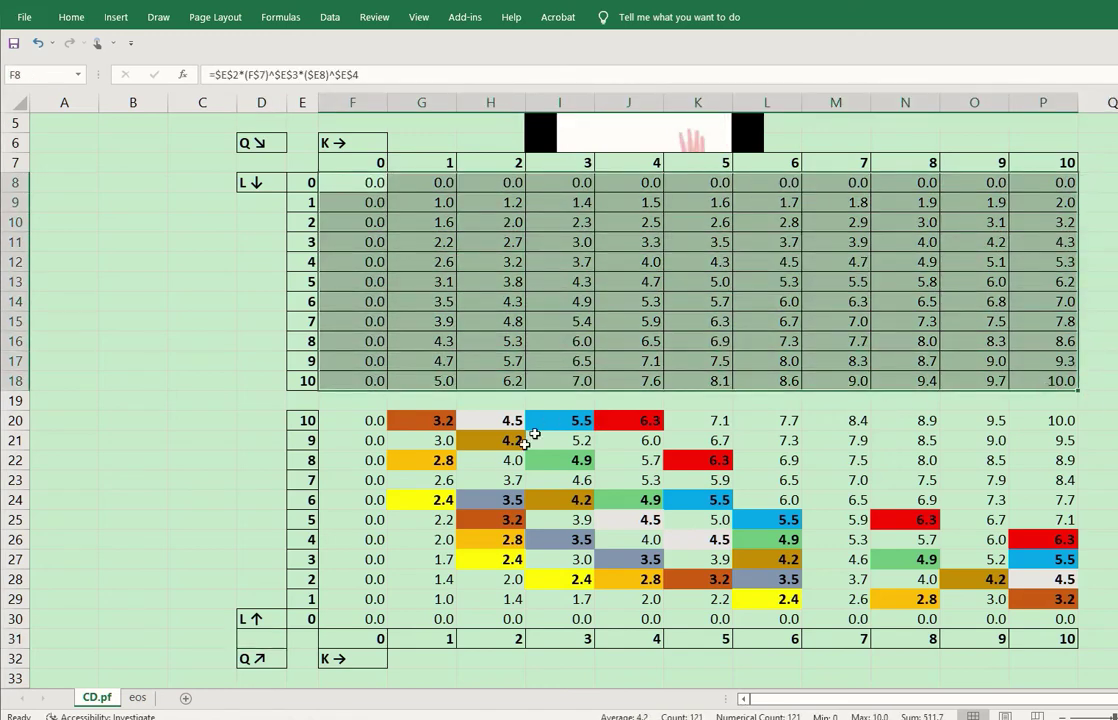
pyautogui.moveTo(375, 619); pyautogui.dragTo(1031, 424)
pyautogui.click(1044, 388)
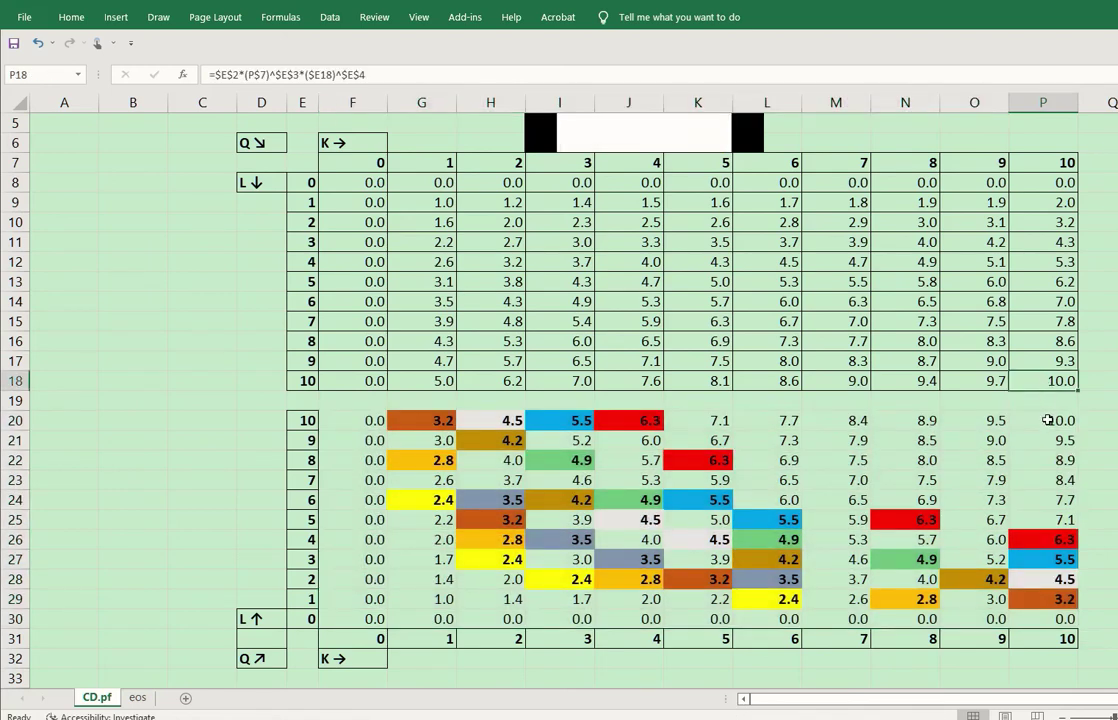
pyautogui.click(1047, 420)
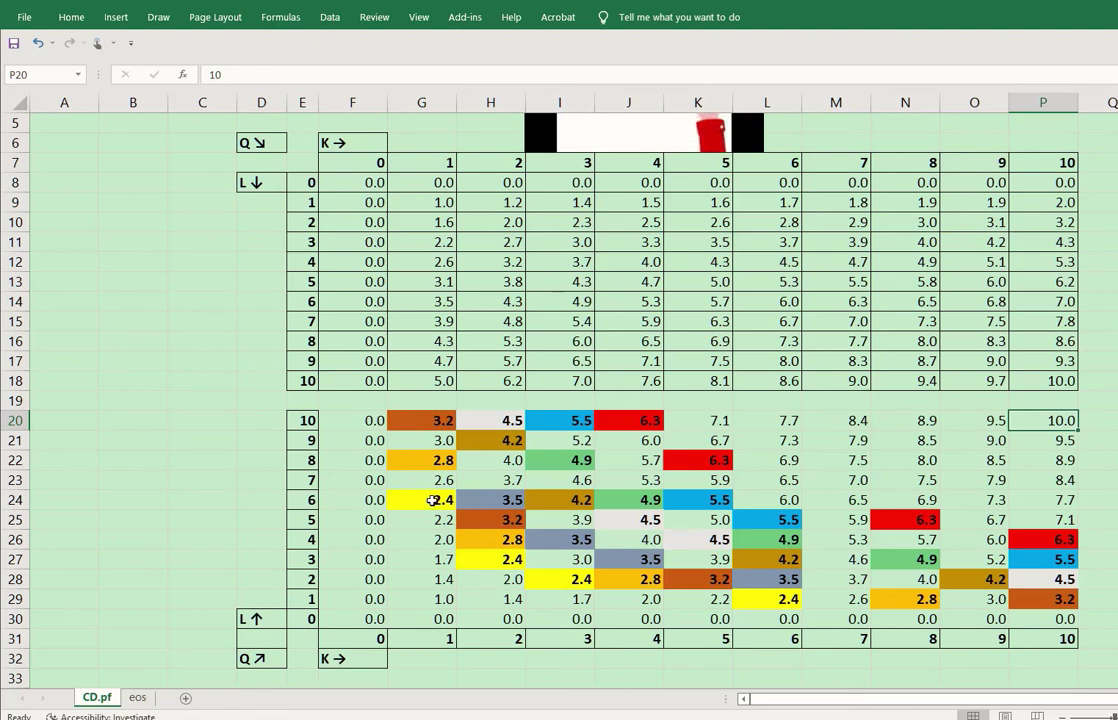
pyautogui.click(432, 500)
pyautogui.click(489, 557)
pyautogui.click(562, 579)
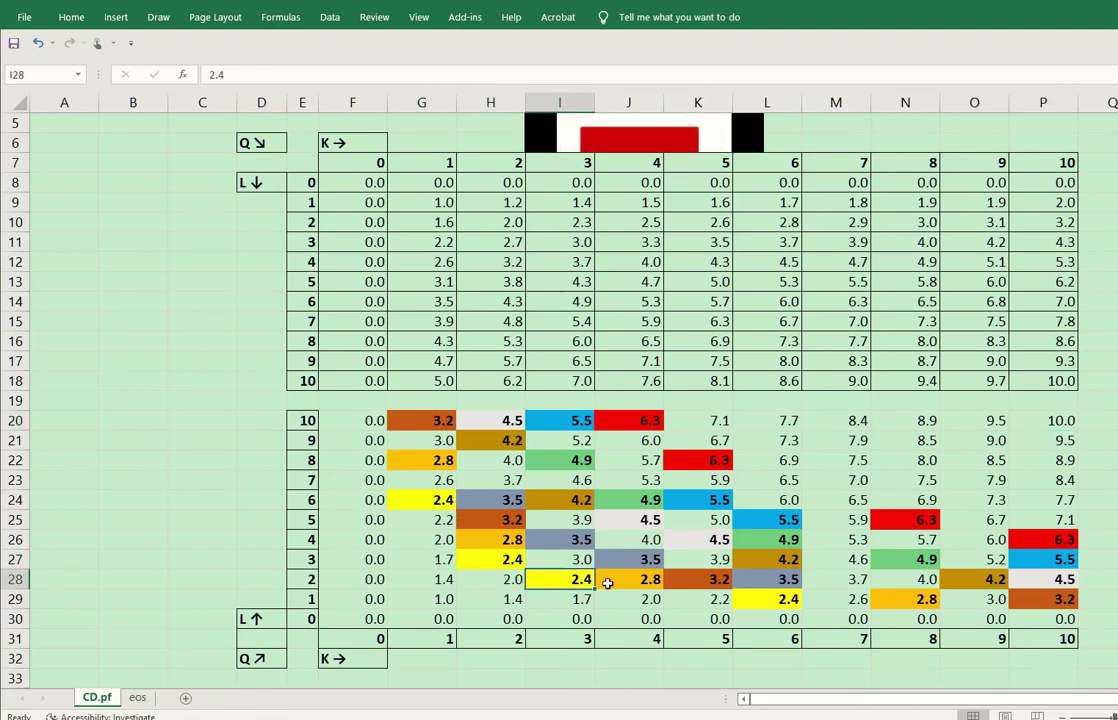
pyautogui.click(767, 599)
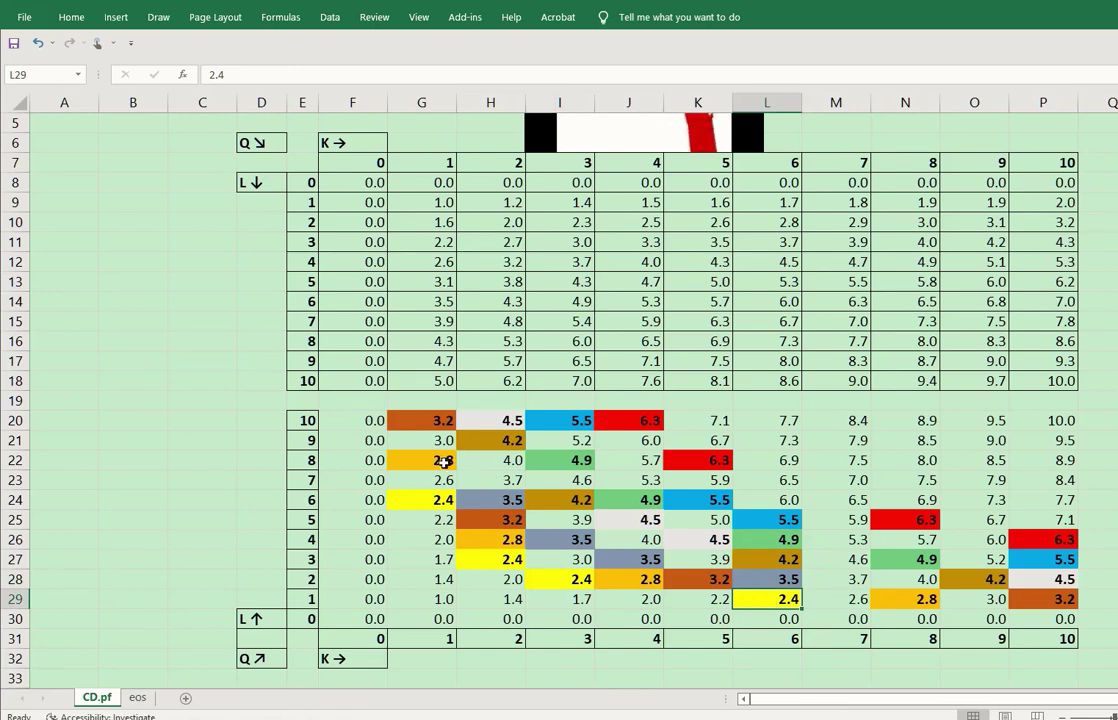
pyautogui.press('ctrl')
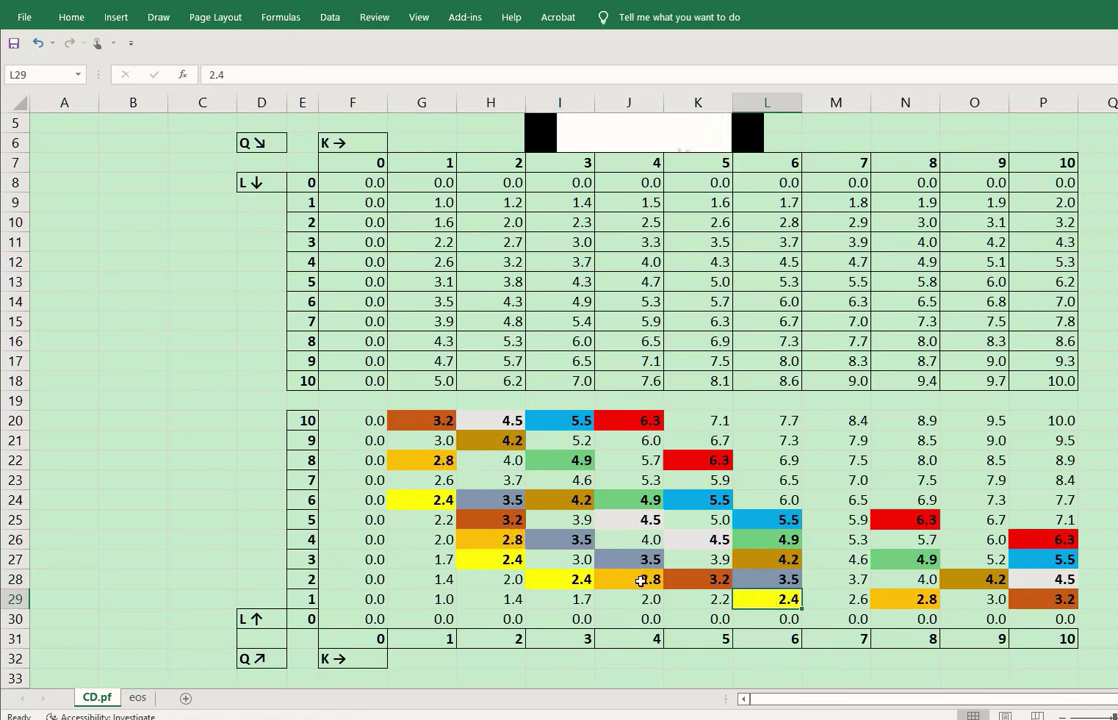
pyautogui.press('ctrl')
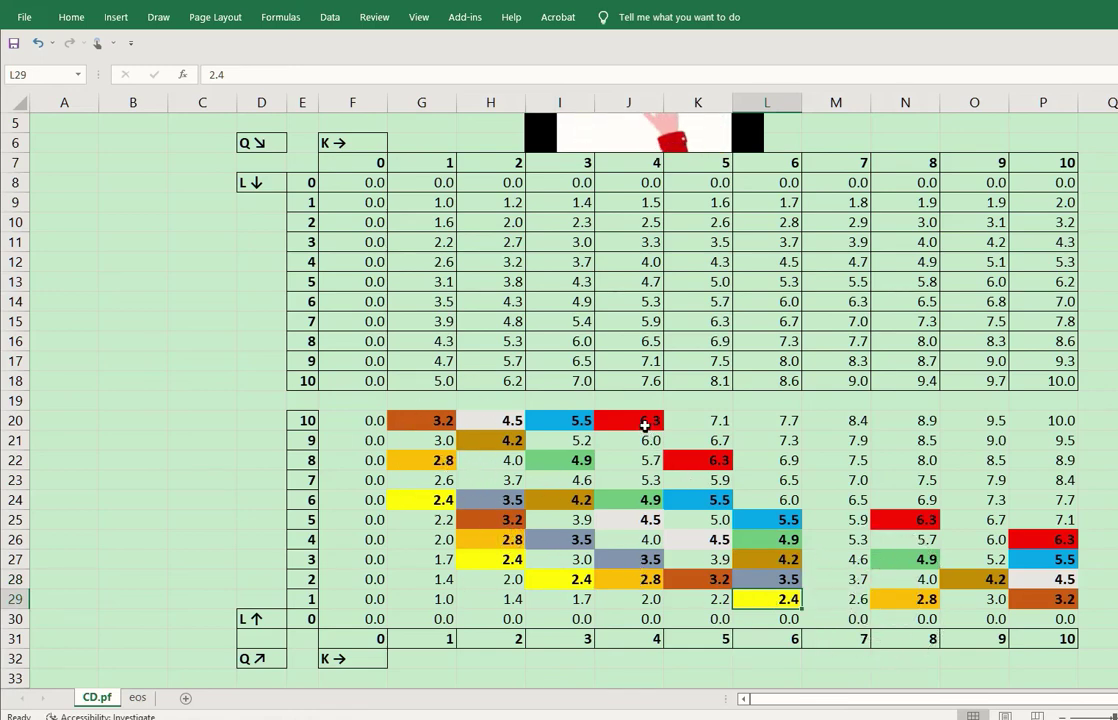
pyautogui.press('ctrl')
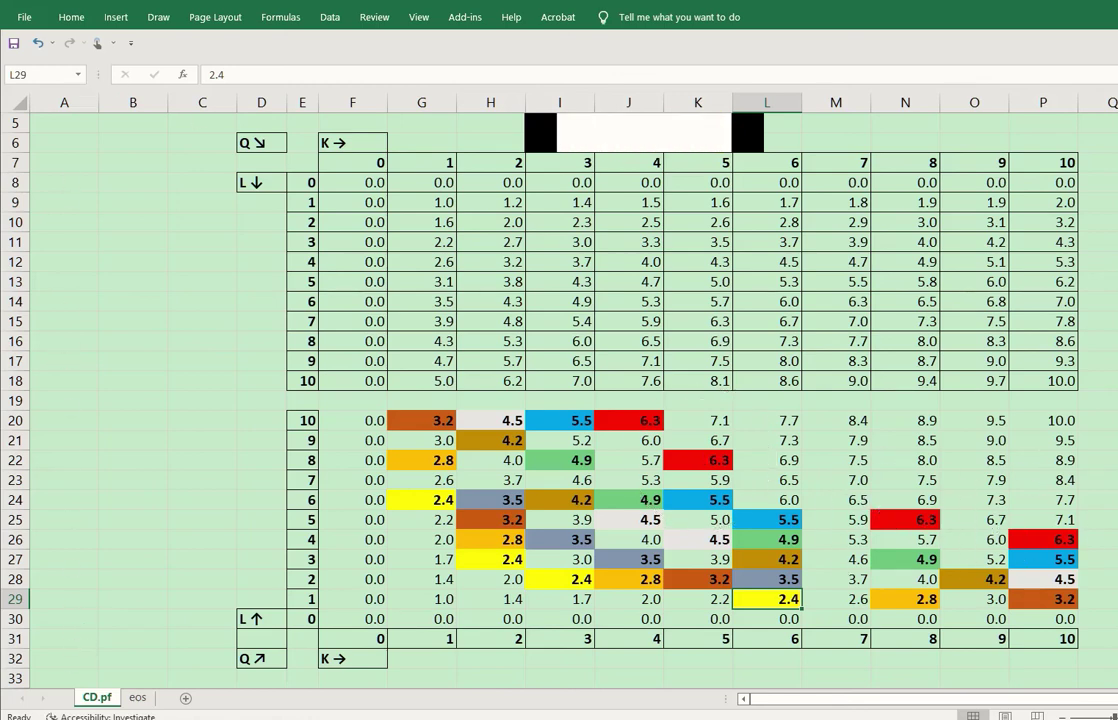
# Bold the matching 9.5 and 8.9 outputs and paste the IQ1–IQ3 isoquant diagram beside them.
pyautogui.click(979, 423)
pyautogui.click(1033, 440)
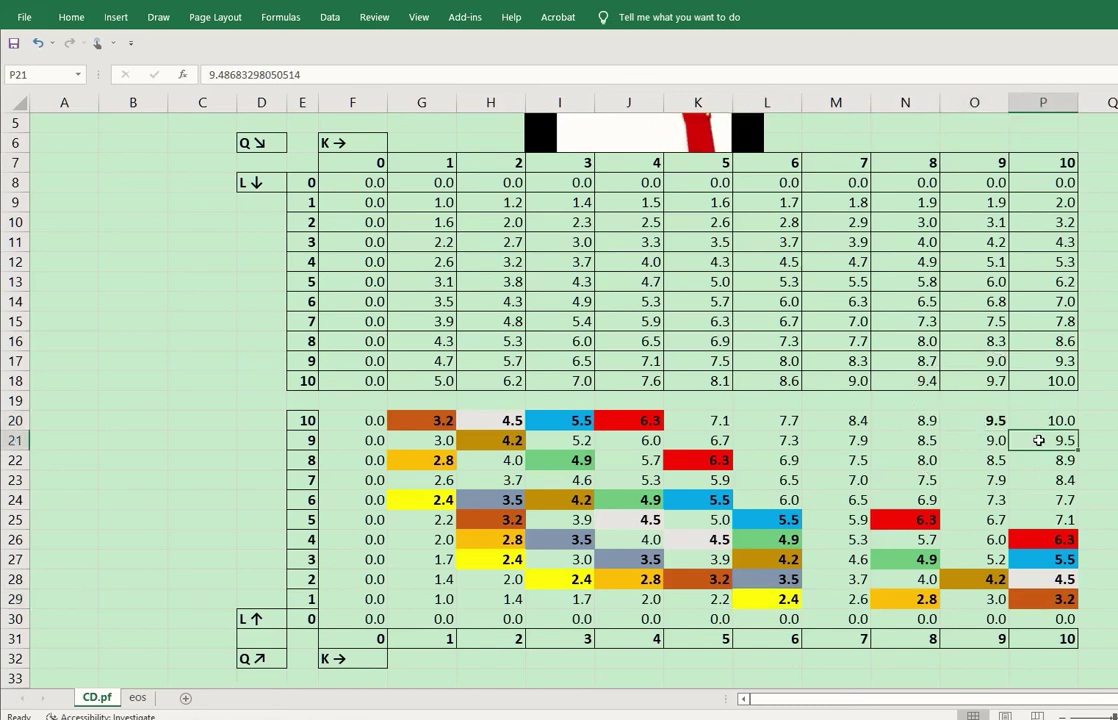
pyautogui.click(1040, 464)
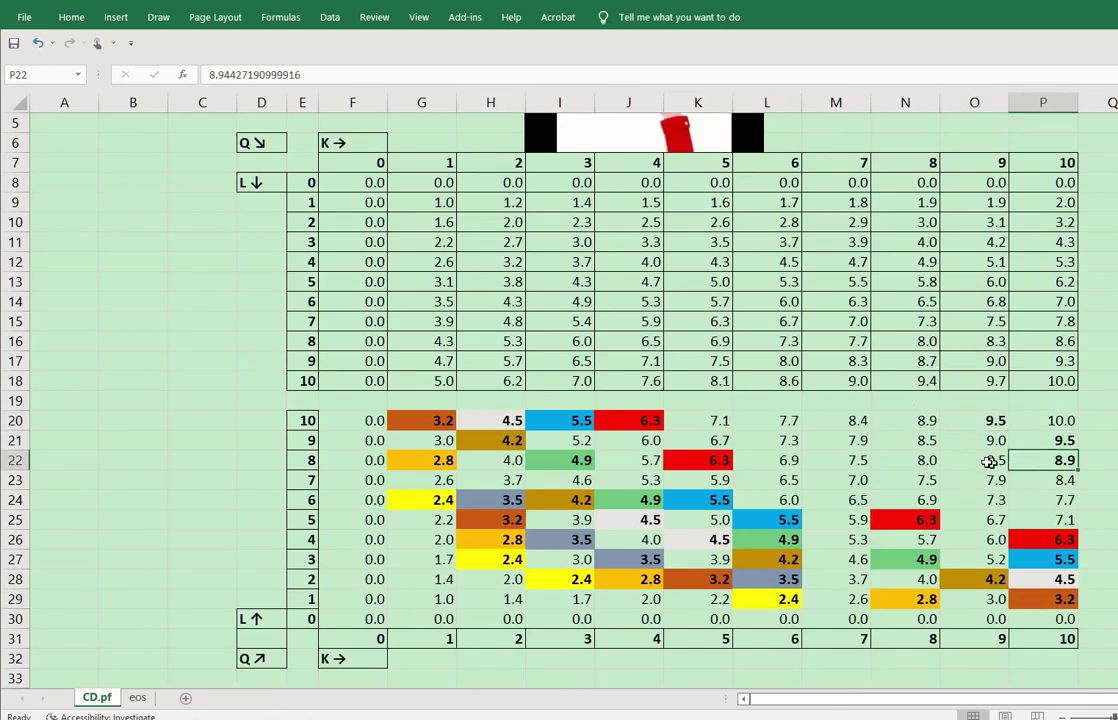
pyautogui.click(930, 422)
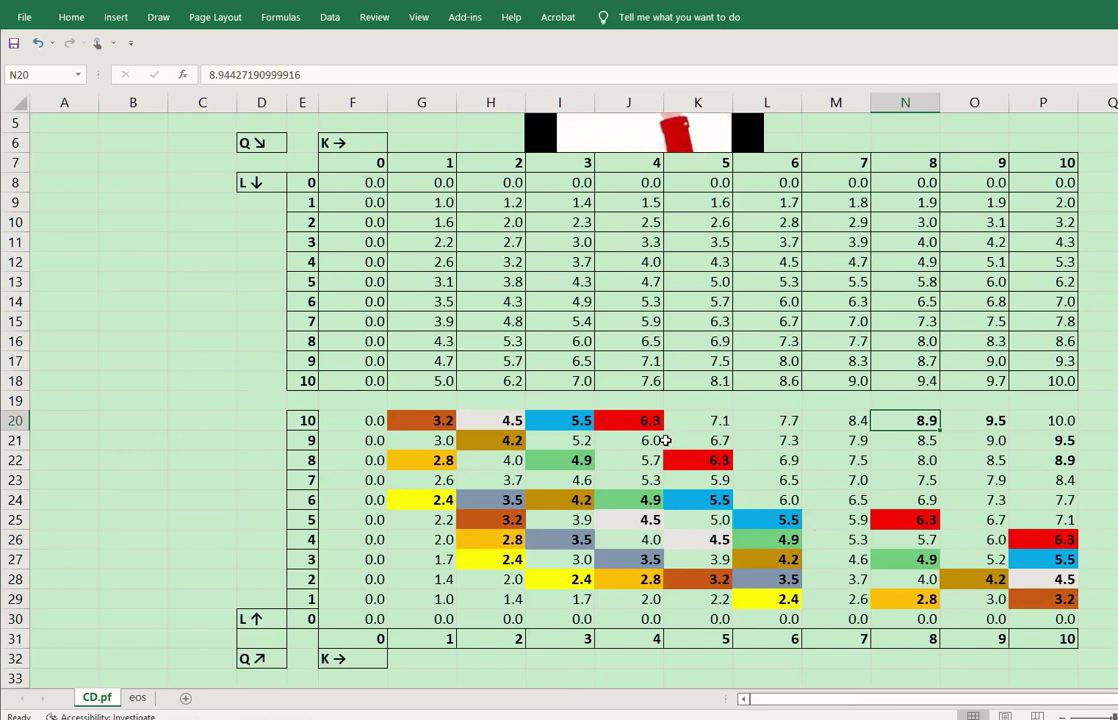
pyautogui.click(1049, 440)
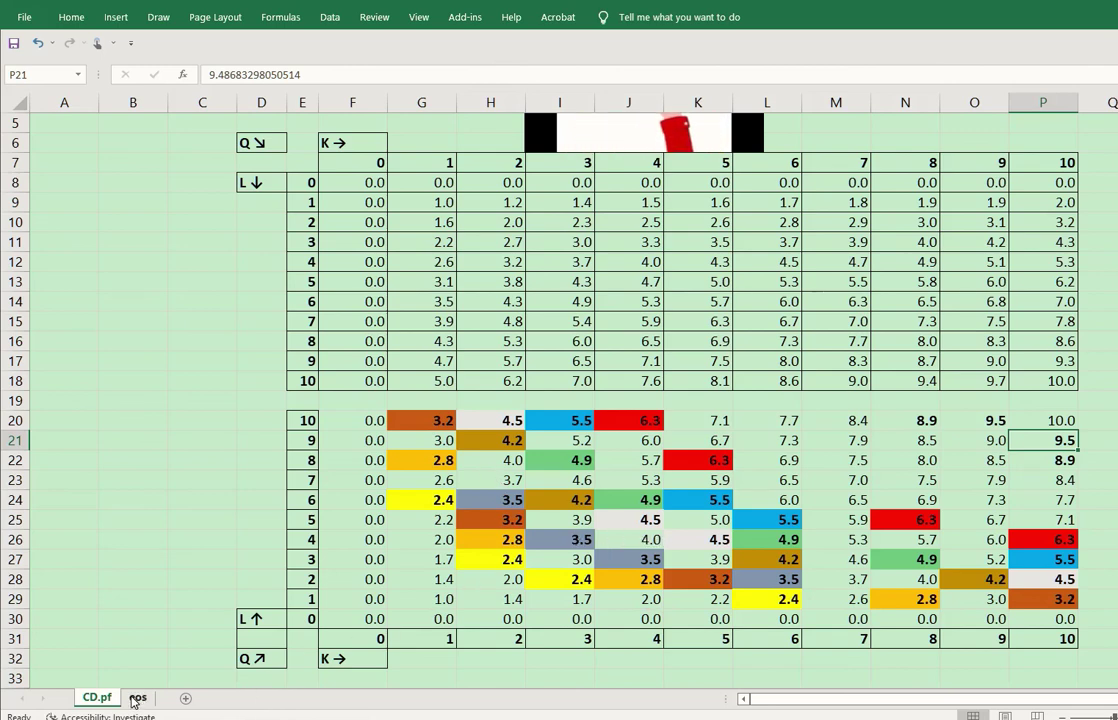
pyautogui.hotkey('ctrl', 'v')
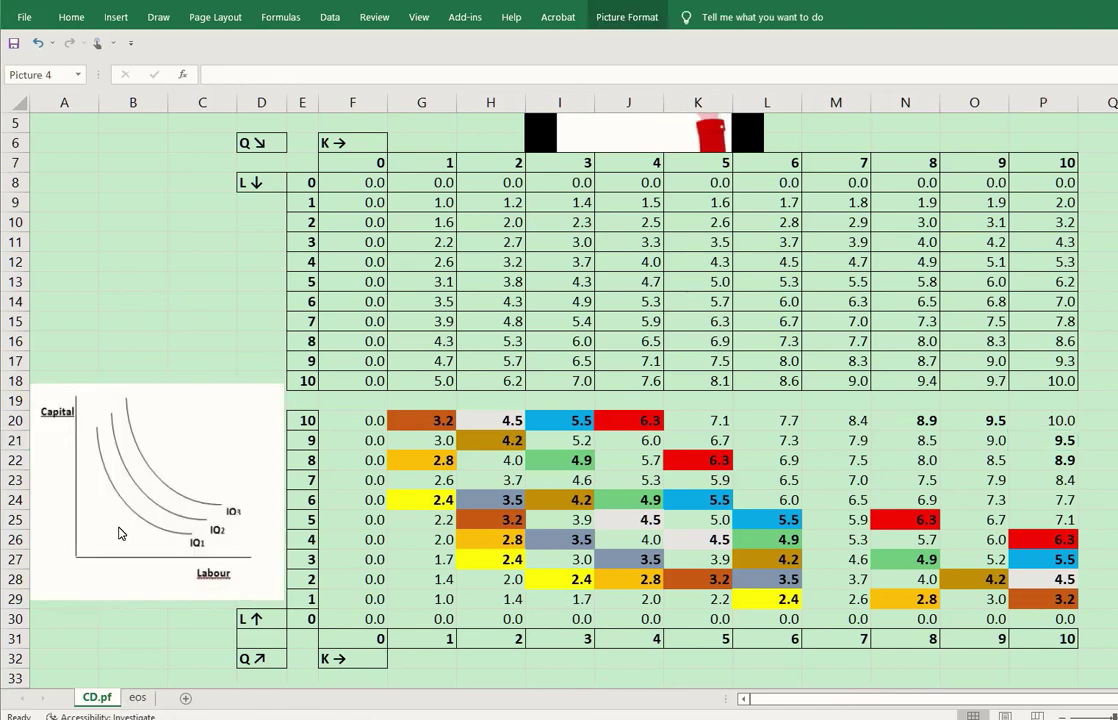